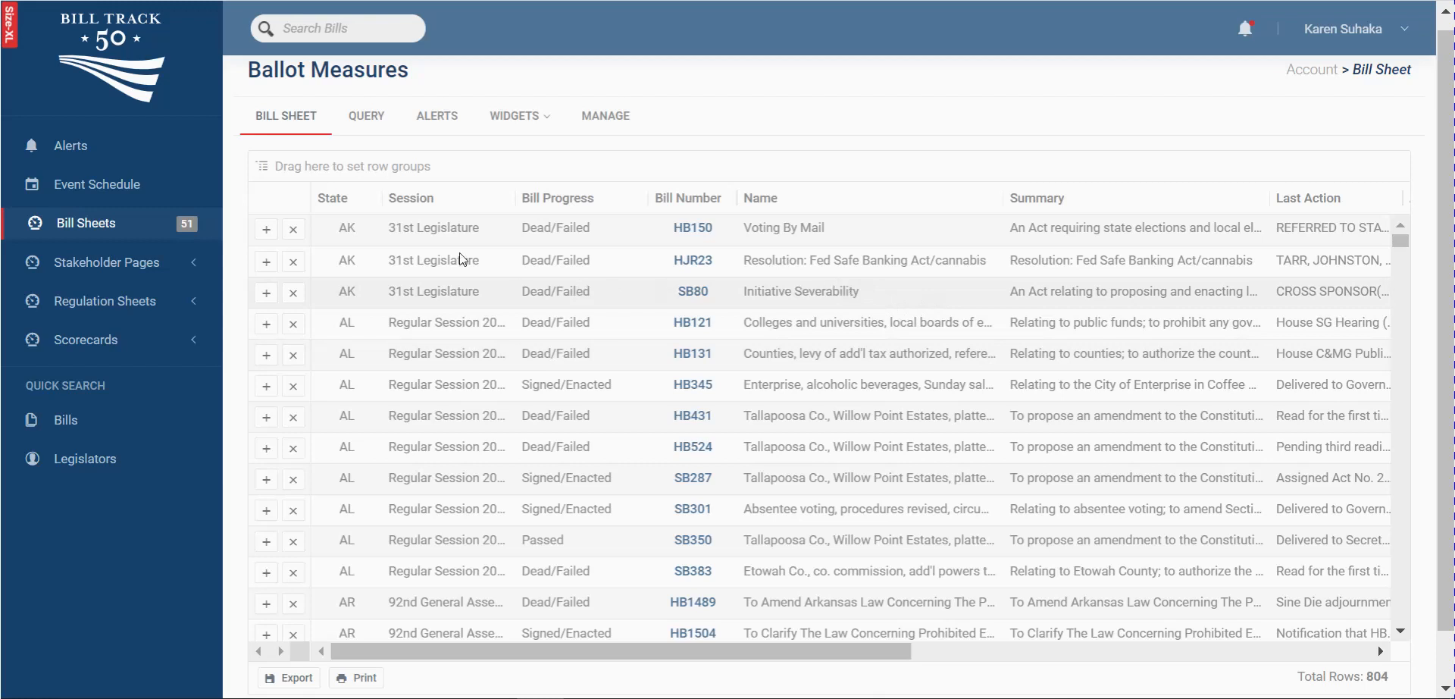
- View the bill sheets available for tracking HB150, and expand its row to read the full summary
{"action": "left_click", "coordinate": [266, 235]}
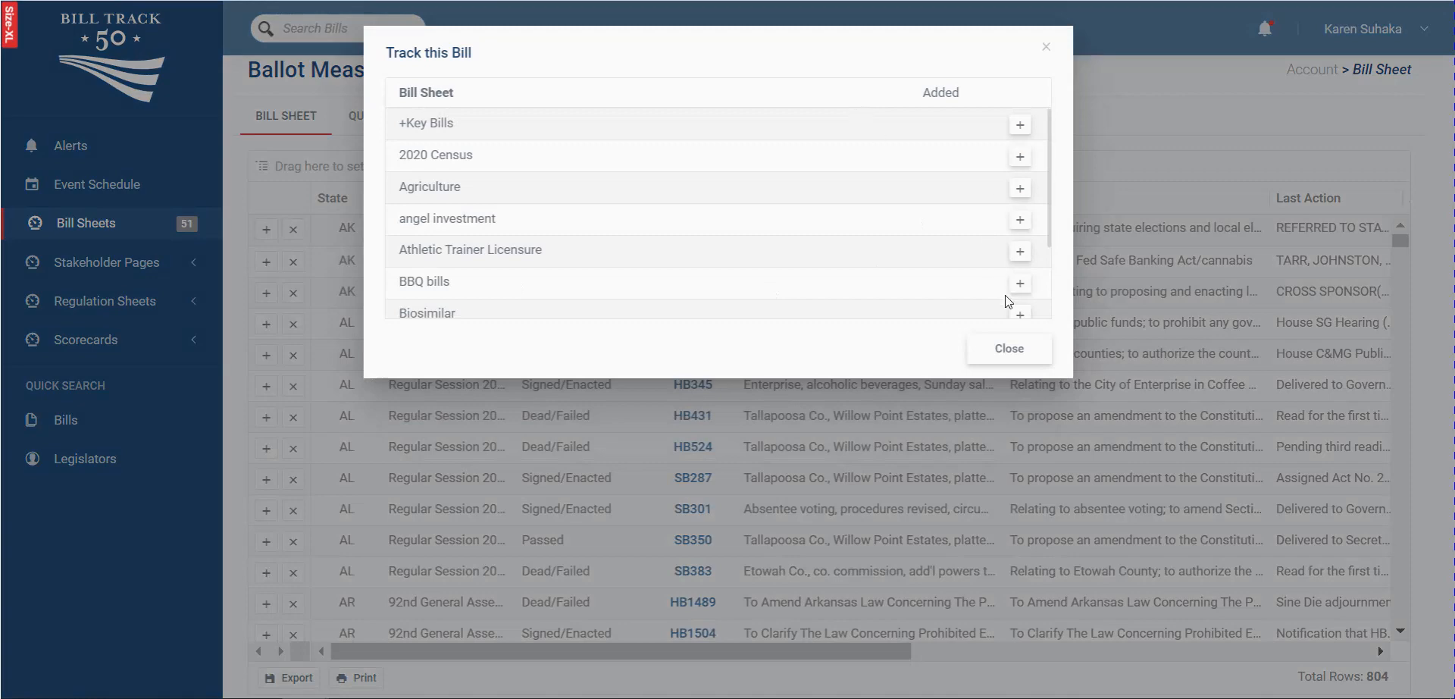
{"action": "left_click", "coordinate": [1009, 350]}
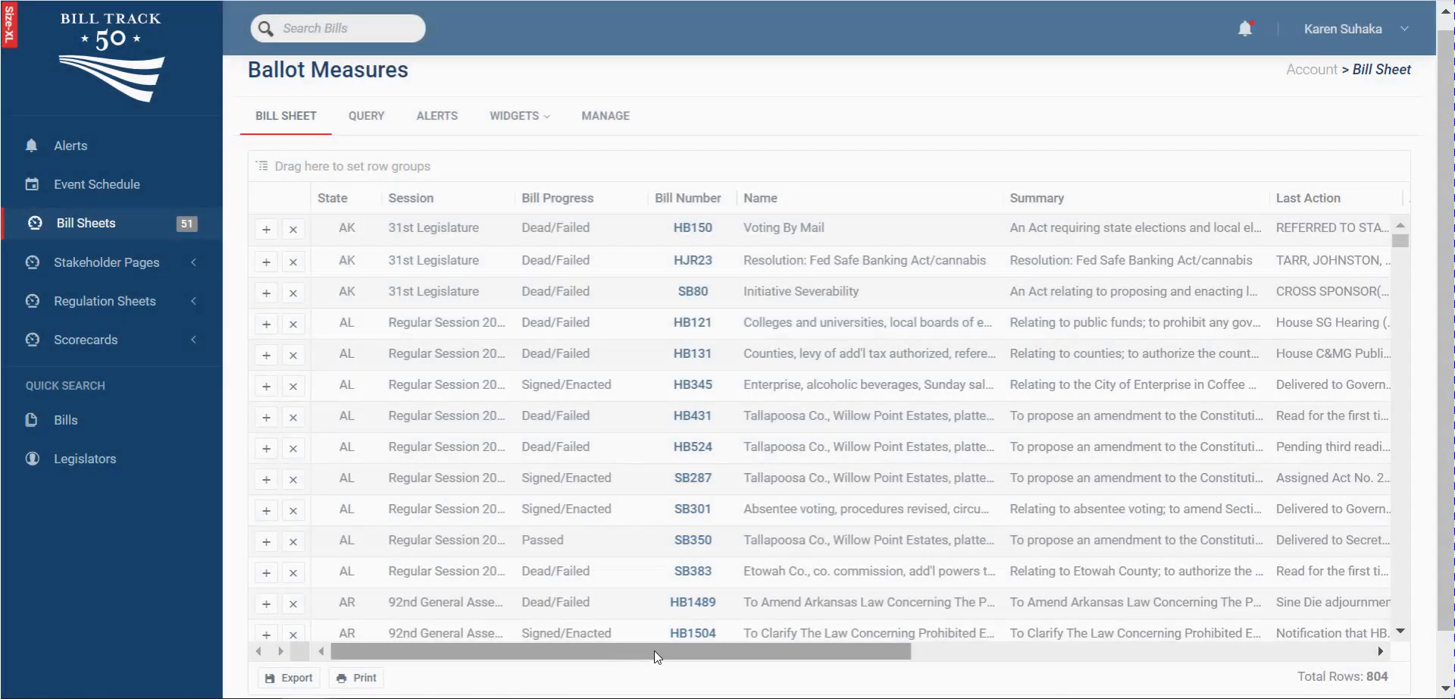
{"action": "left_click", "coordinate": [1062, 219]}
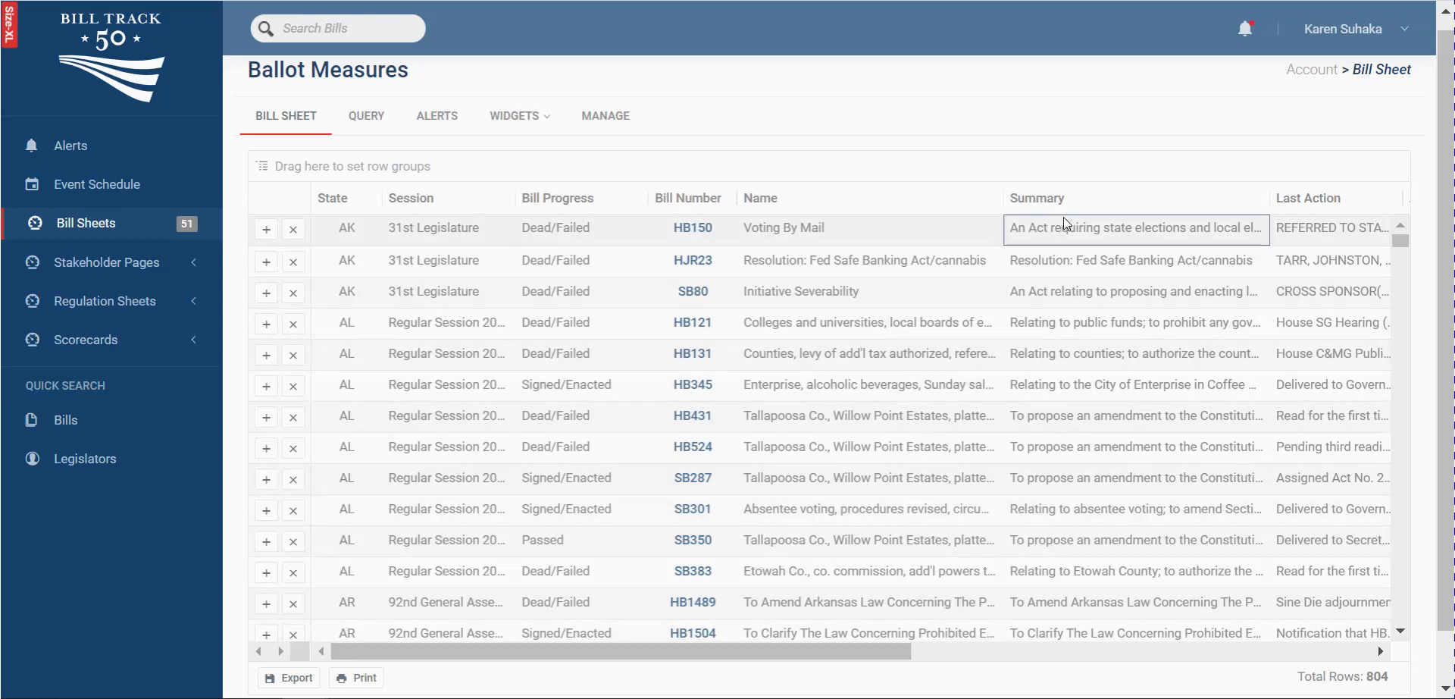
{"action": "left_click_drag", "start_coordinate": [879, 652], "coordinate": [1031, 652]}
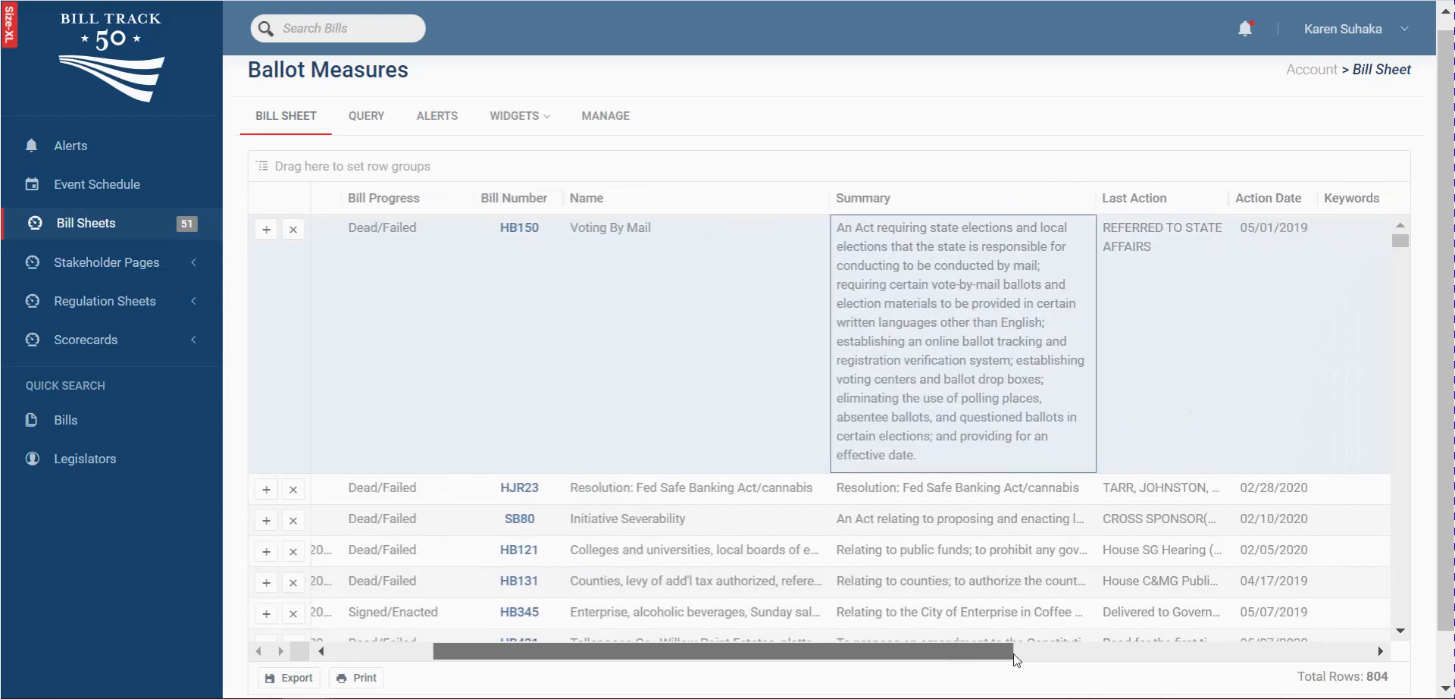
{"action": "left_click", "coordinate": [901, 392]}
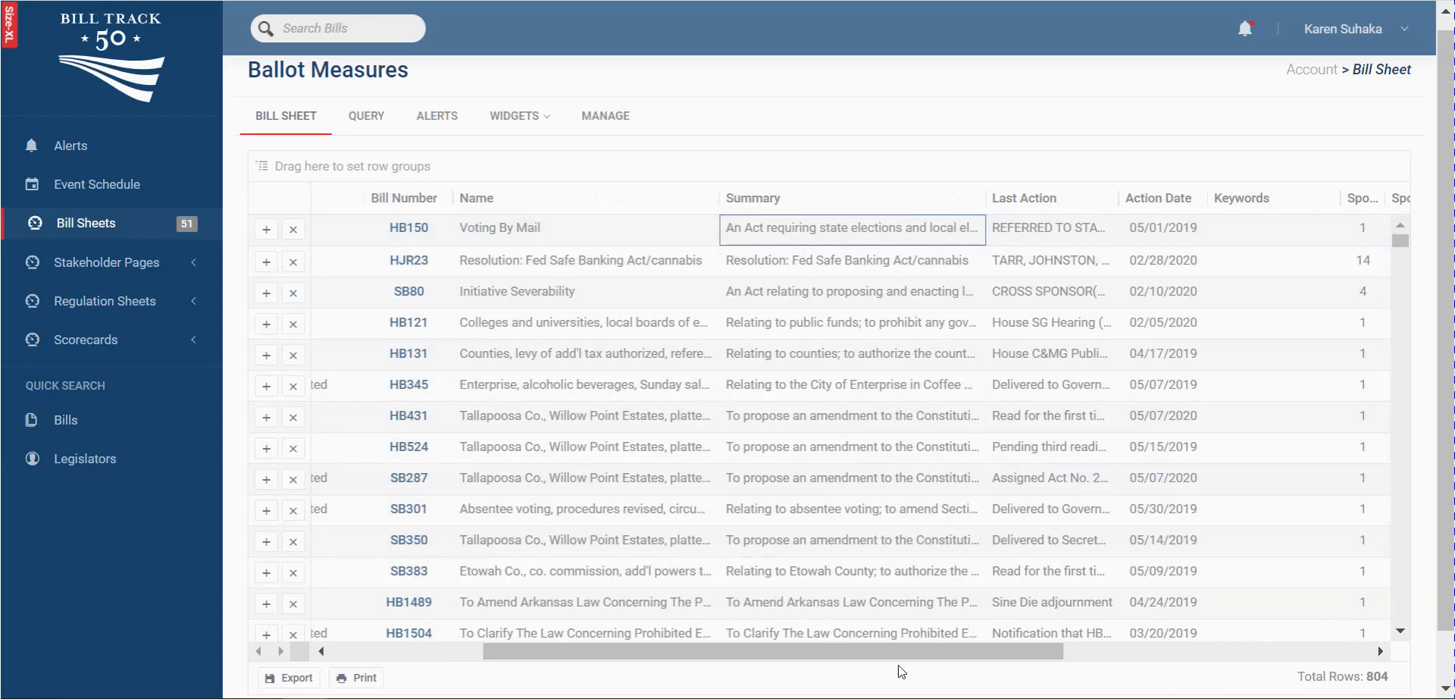
- Set the Position of HB150 to Oppose
{"action": "left_click_drag", "start_coordinate": [898, 652], "coordinate": [1253, 648]}
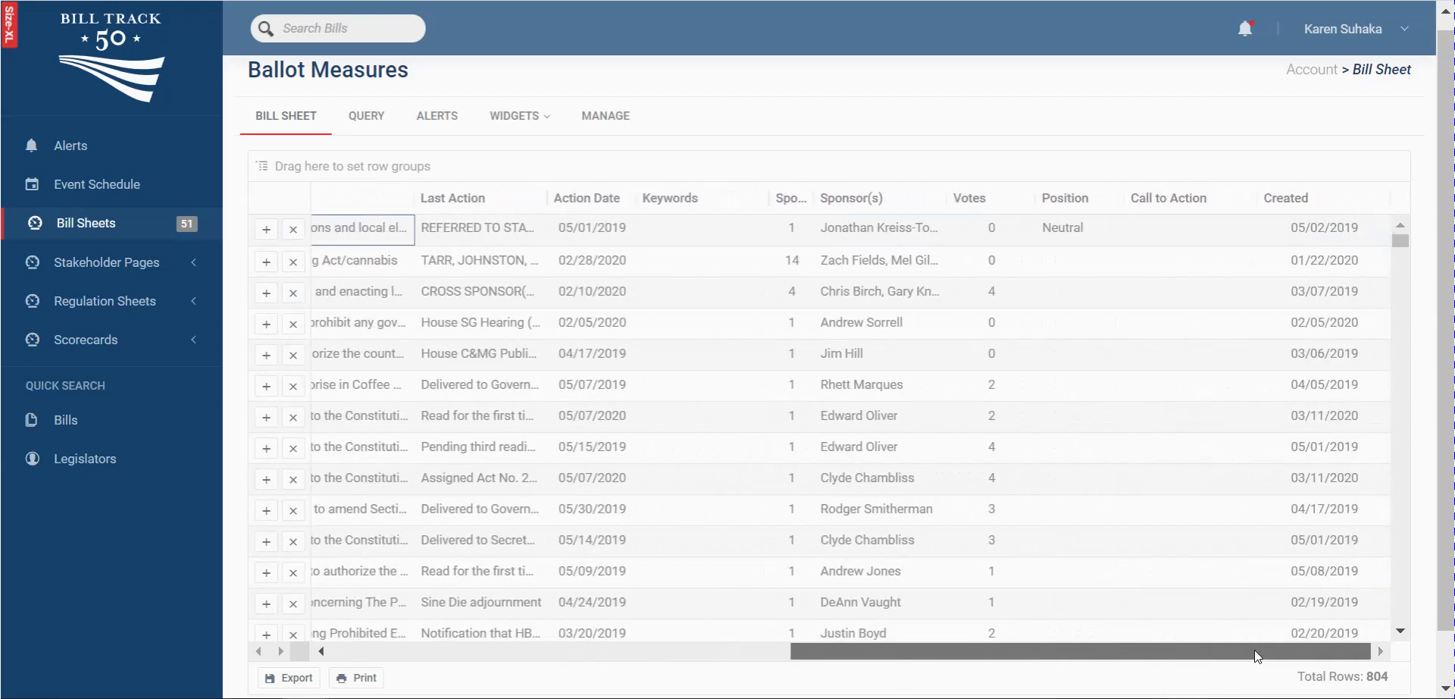
{"action": "left_click", "coordinate": [1065, 227]}
{"action": "left_click", "coordinate": [1065, 227]}
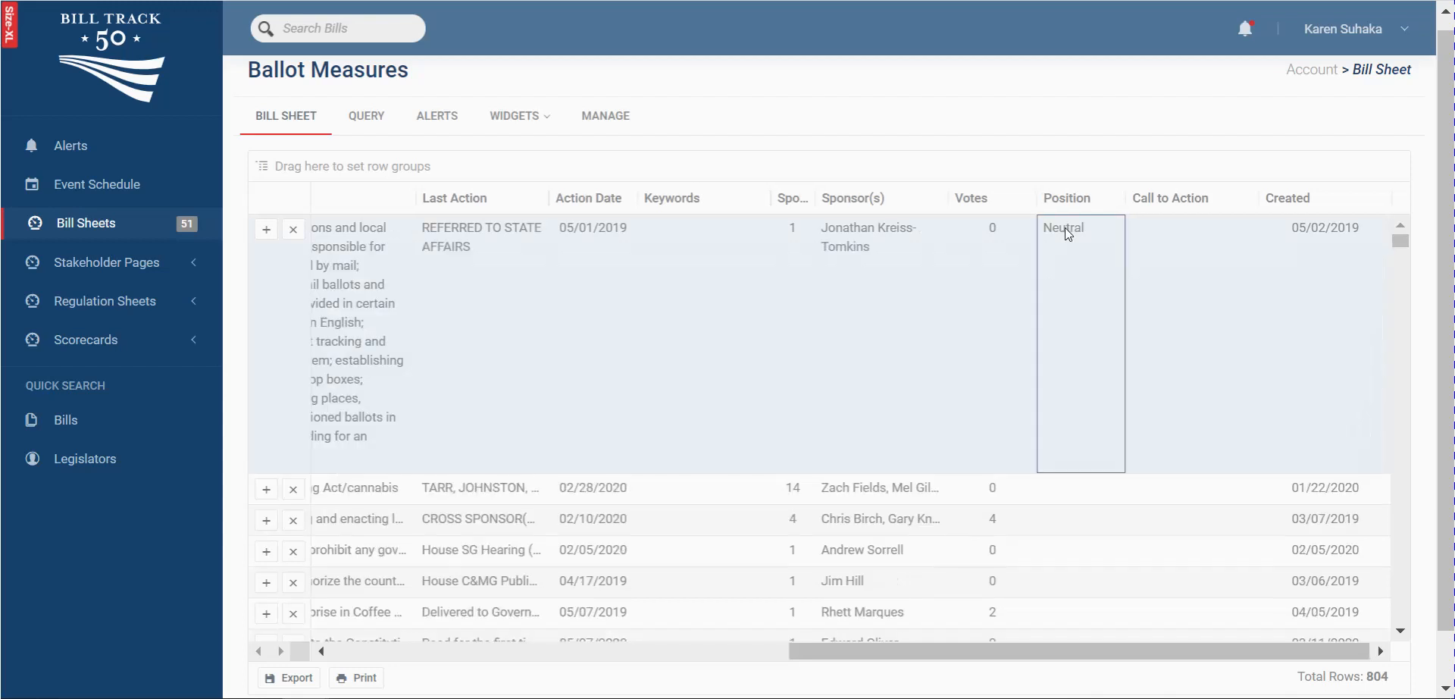
{"action": "left_click", "coordinate": [1065, 228]}
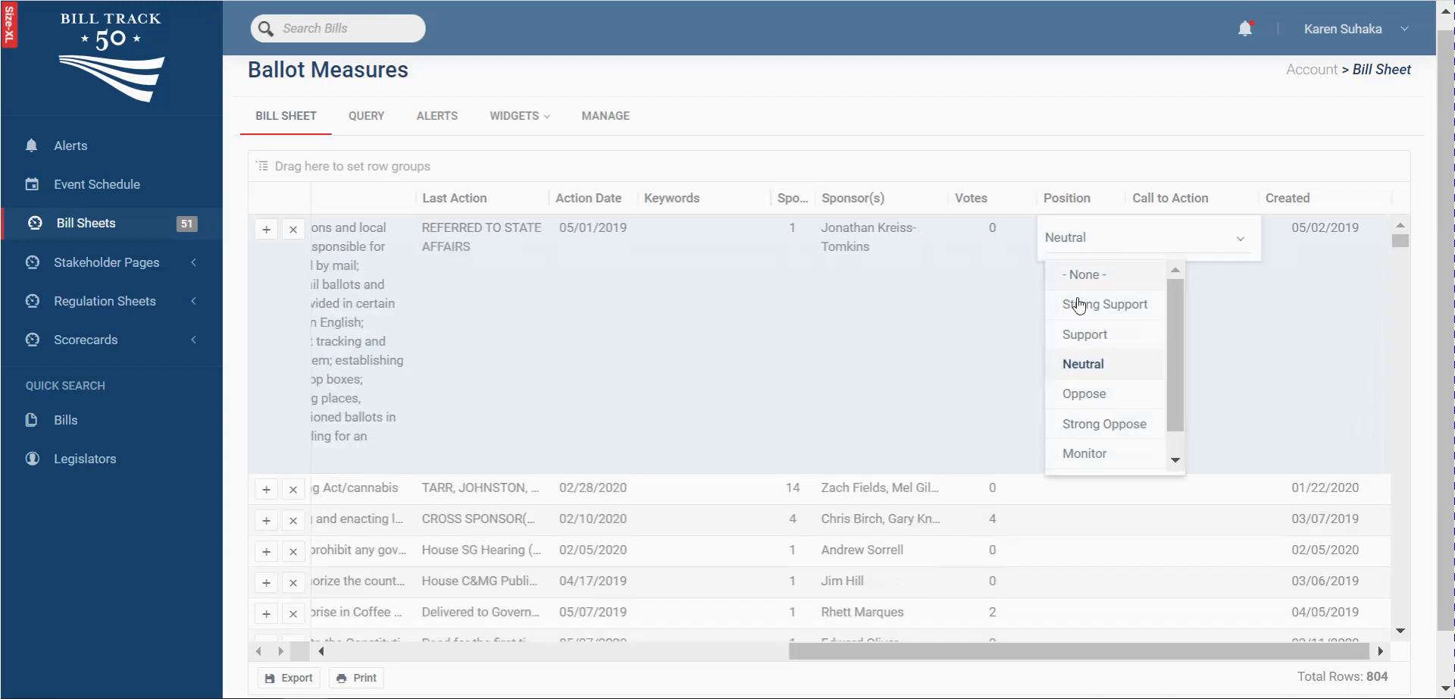
{"action": "left_click", "coordinate": [1085, 393]}
- Set the Position of HJR23 to Support
{"action": "left_click", "coordinate": [1102, 487]}
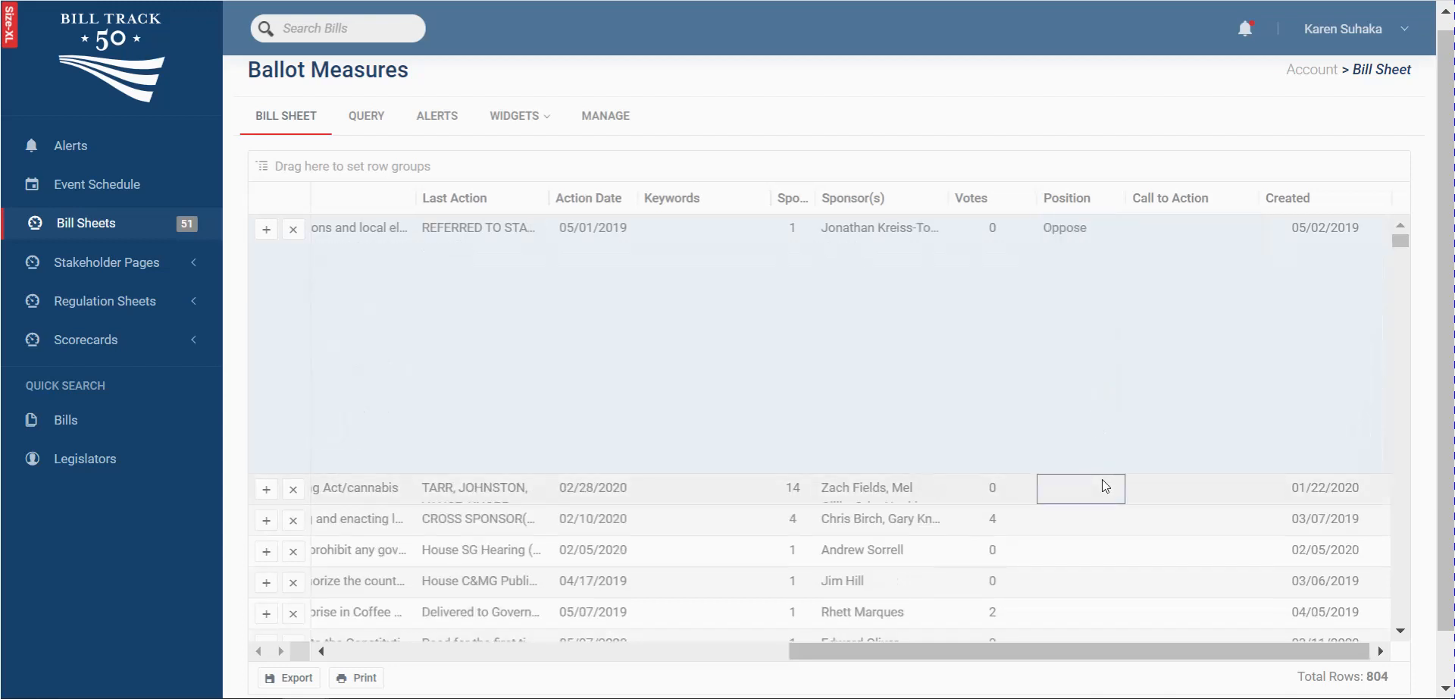
{"action": "left_click", "coordinate": [1102, 480]}
{"action": "left_click", "coordinate": [1085, 366]}
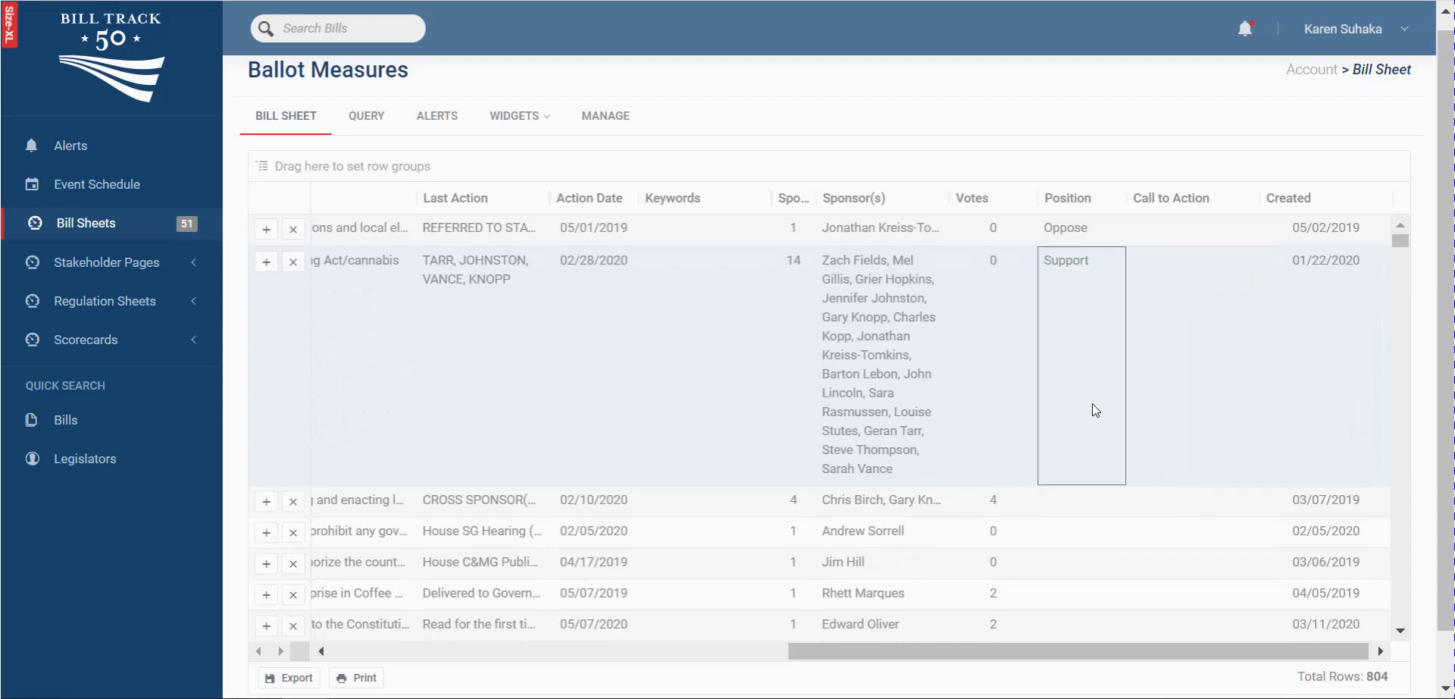
- Starting from SB80's Position cell, move the cell selection through neighbouring rows and columns of the bill grid
{"action": "left_click", "coordinate": [1096, 497]}
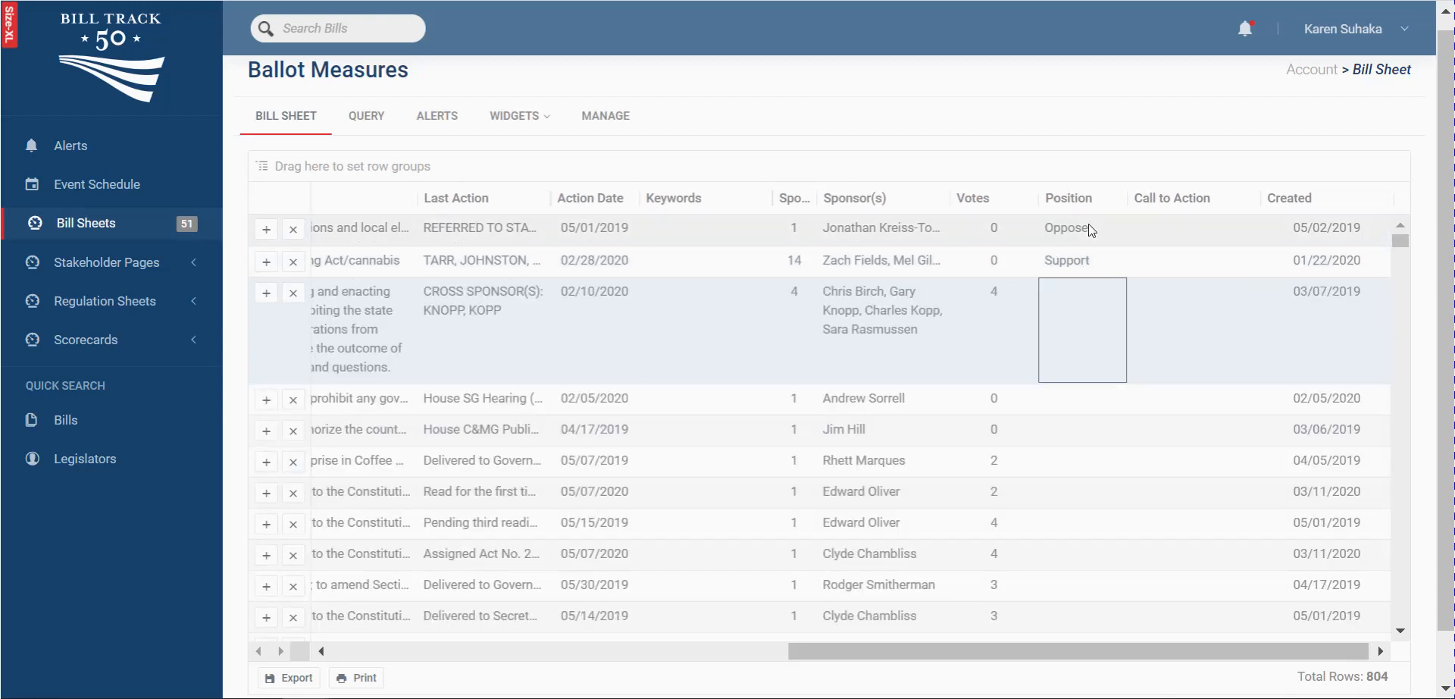
{"action": "key", "text": "Up"}
{"action": "key", "text": "Up"}
{"action": "key", "text": "Down"}
{"action": "key", "text": "Down"}
{"action": "key", "text": "Down"}
{"action": "key", "text": "Down"}
{"action": "key", "text": "Down"}
{"action": "key", "text": "Down"}
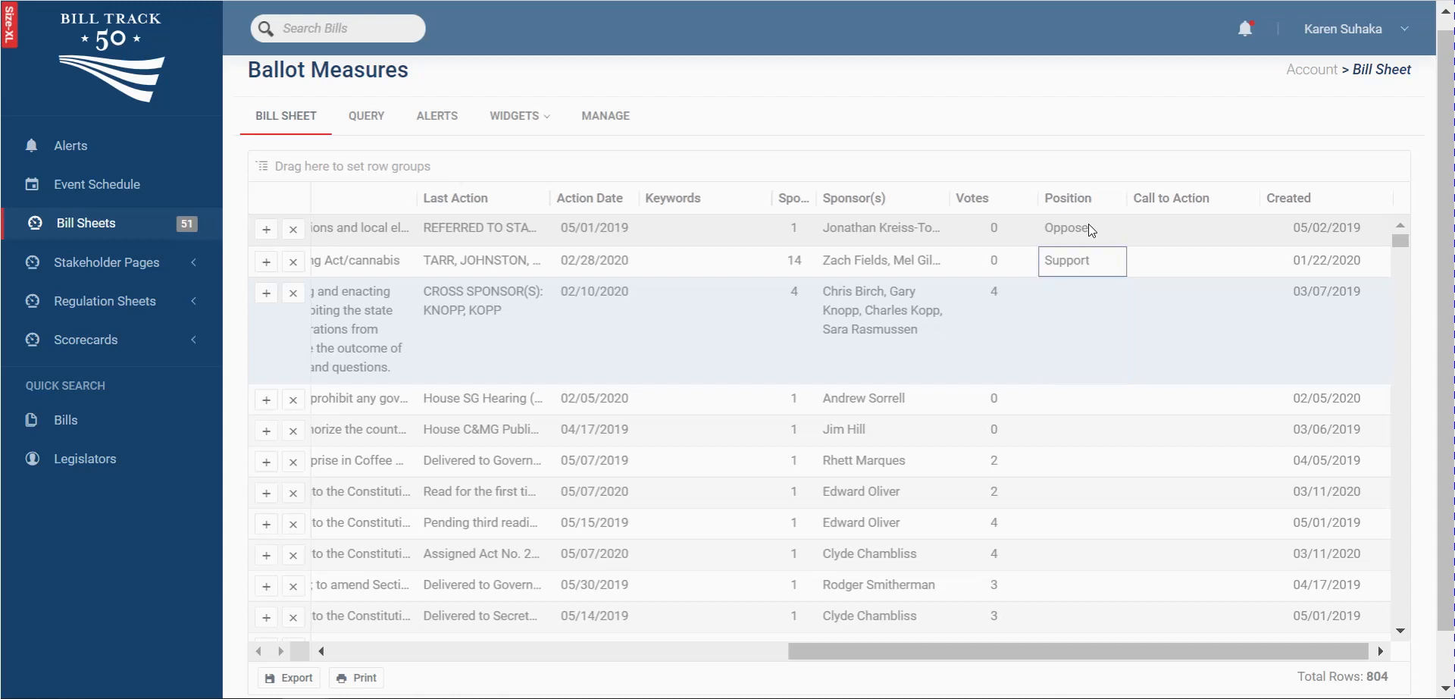
{"action": "key", "text": "Left"}
{"action": "key", "text": "Left"}
{"action": "key", "text": "Left"}
{"action": "key", "text": "Left"}
{"action": "key", "text": "Left"}
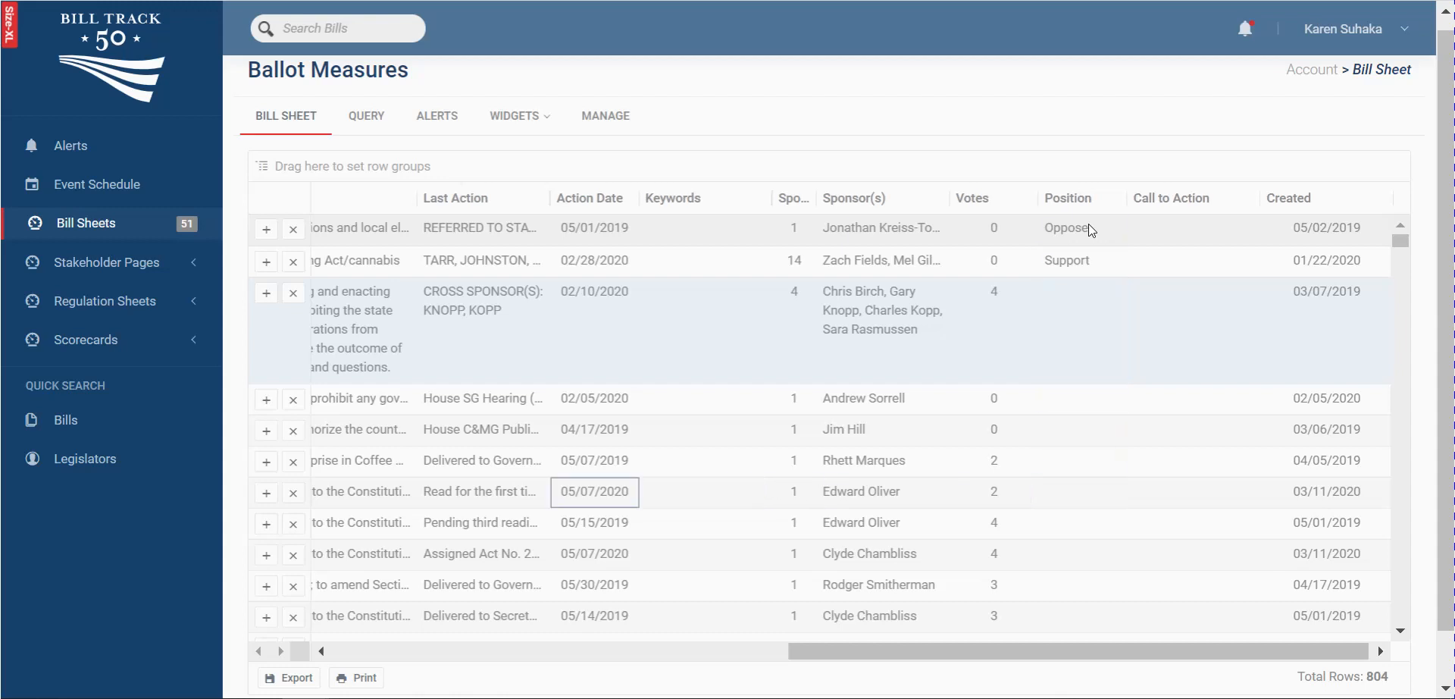
{"action": "key", "text": "Right"}
{"action": "key", "text": "Right"}
{"action": "key", "text": "Right"}
{"action": "key", "text": "Right"}
{"action": "key", "text": "Up"}
{"action": "key", "text": "Up"}
{"action": "key", "text": "Up"}
{"action": "key", "text": "Up"}
{"action": "key", "text": "Up"}
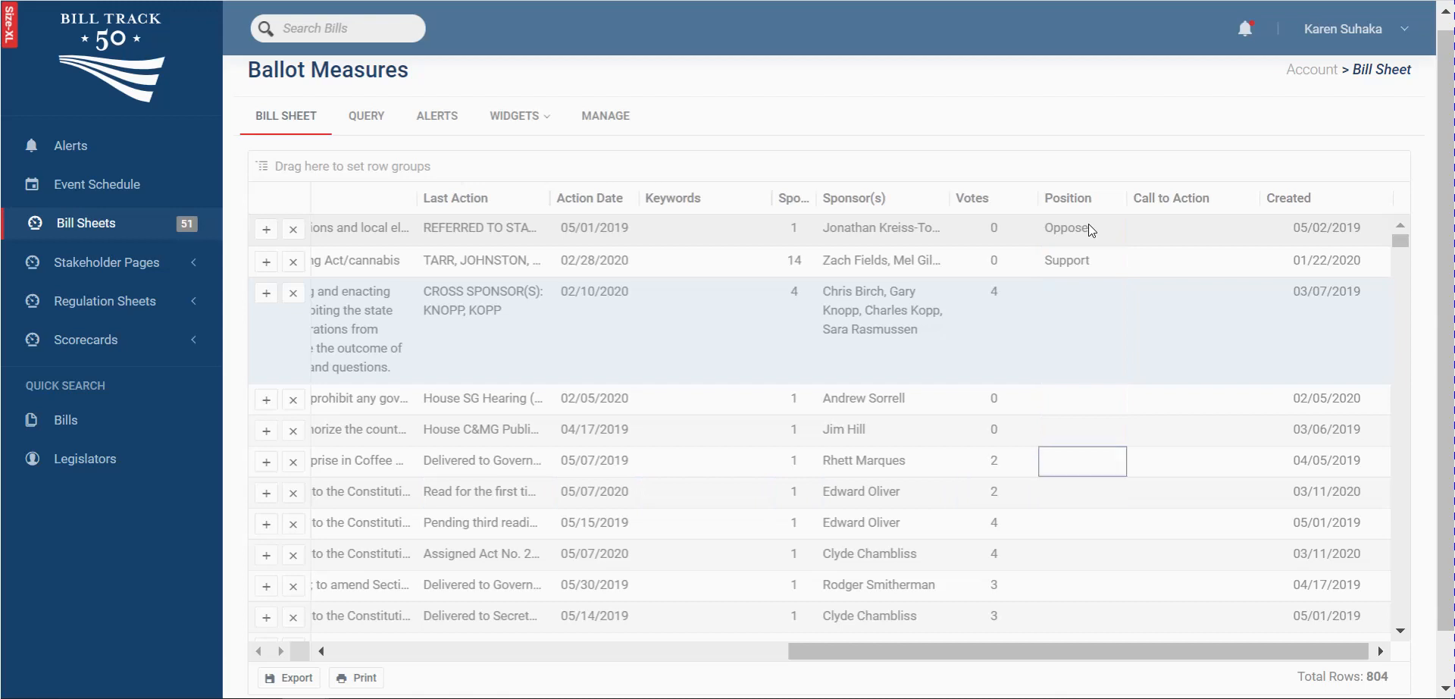
{"action": "key", "text": "Left"}
{"action": "key", "text": "Left"}
{"action": "key", "text": "Down"}
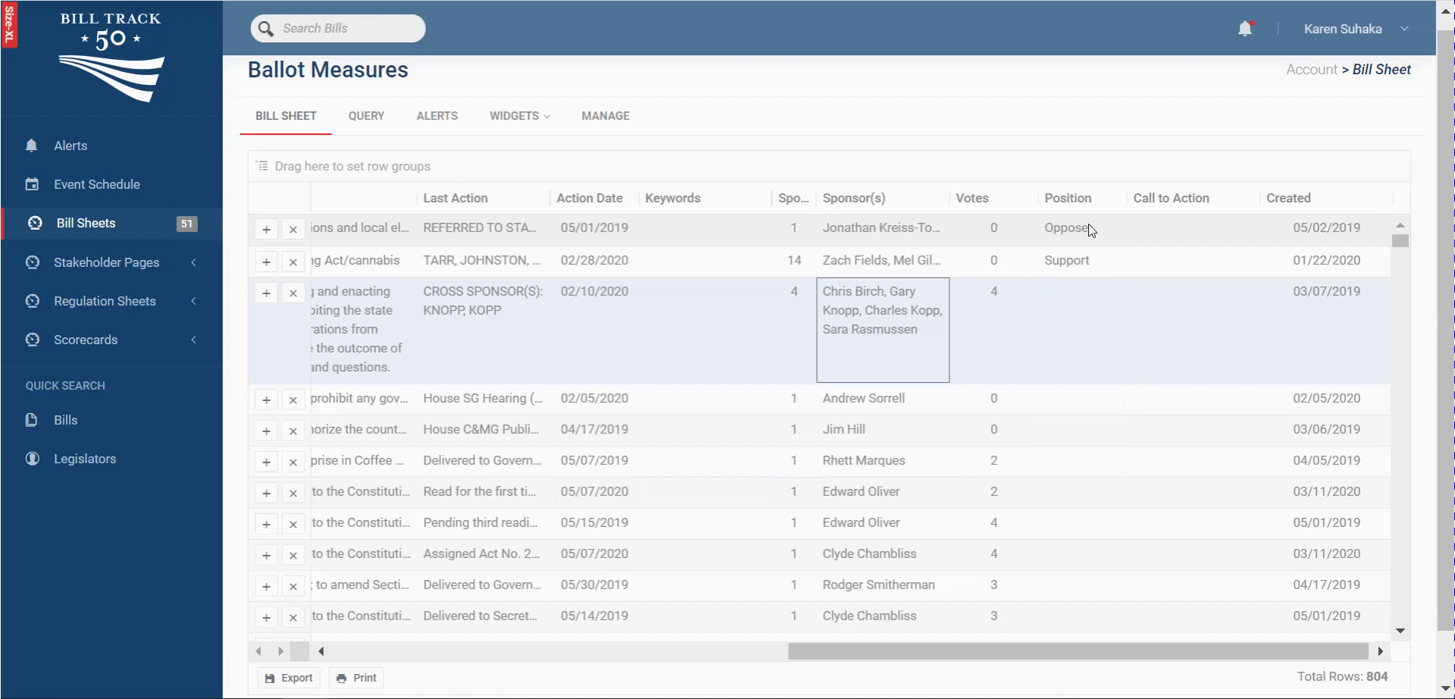
{"action": "key", "text": "Up"}
{"action": "key", "text": "Up"}
{"action": "key", "text": "Right"}
{"action": "key", "text": "Down"}
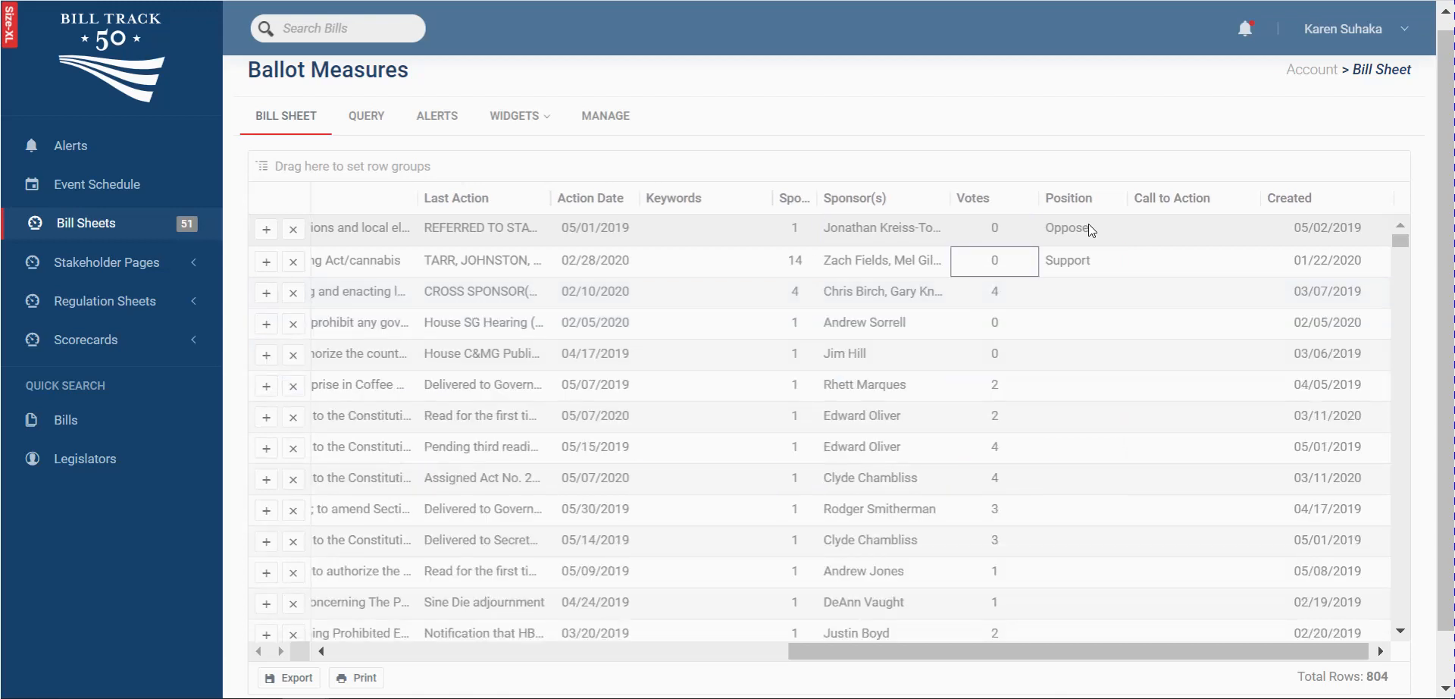
{"action": "key", "text": "Up"}
{"action": "key", "text": "Right"}
{"action": "key", "text": "Down"}
- Sort the bills by State in ascending order, with Bill Progress descending as the secondary sort
{"action": "left_click_drag", "start_coordinate": [929, 650], "coordinate": [397, 651]}
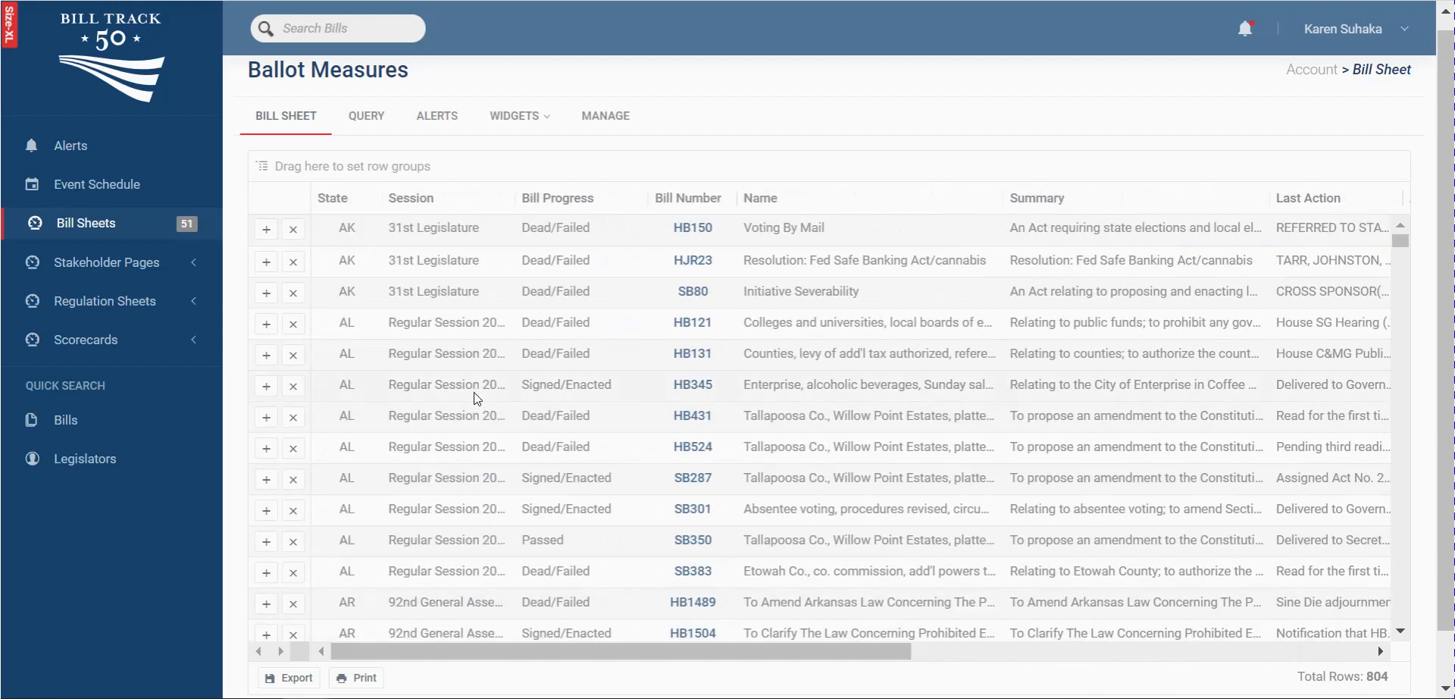
{"action": "left_click", "coordinate": [334, 203]}
{"action": "left_click", "coordinate": [336, 203]}
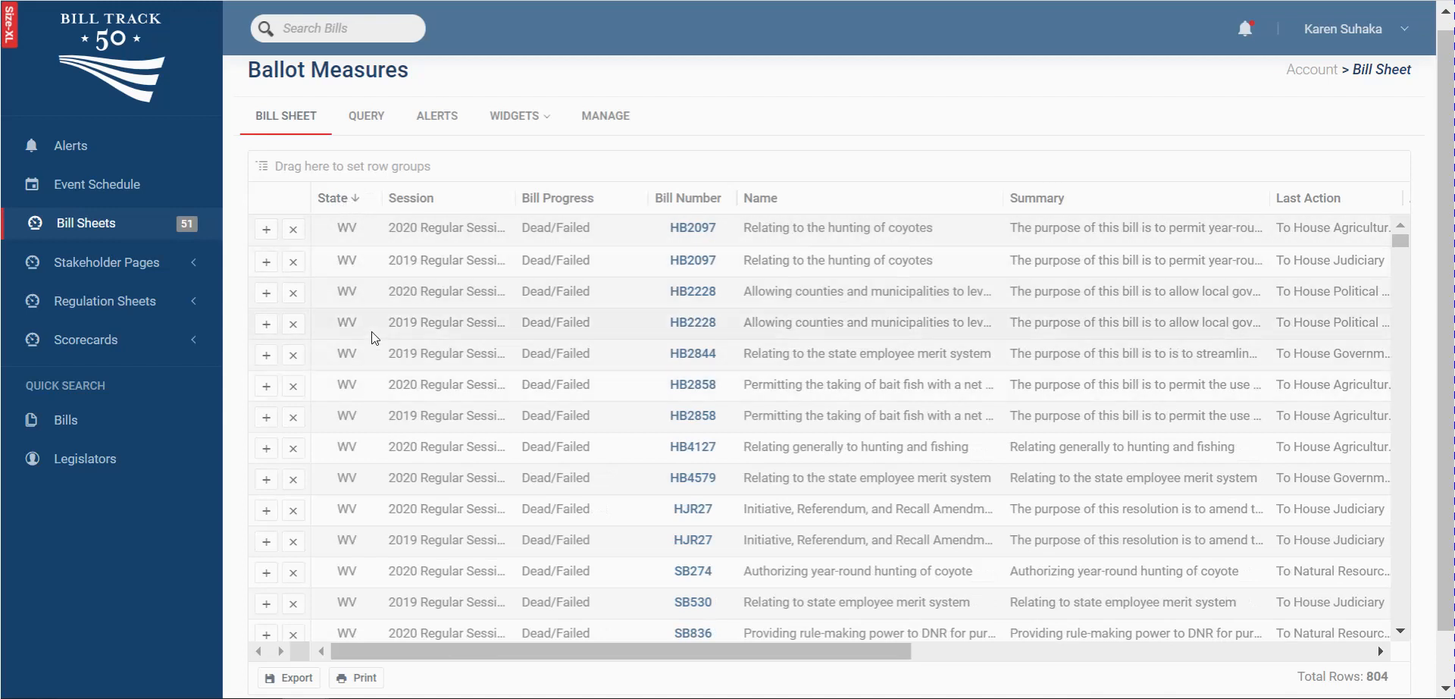
{"action": "left_click", "coordinate": [332, 202]}
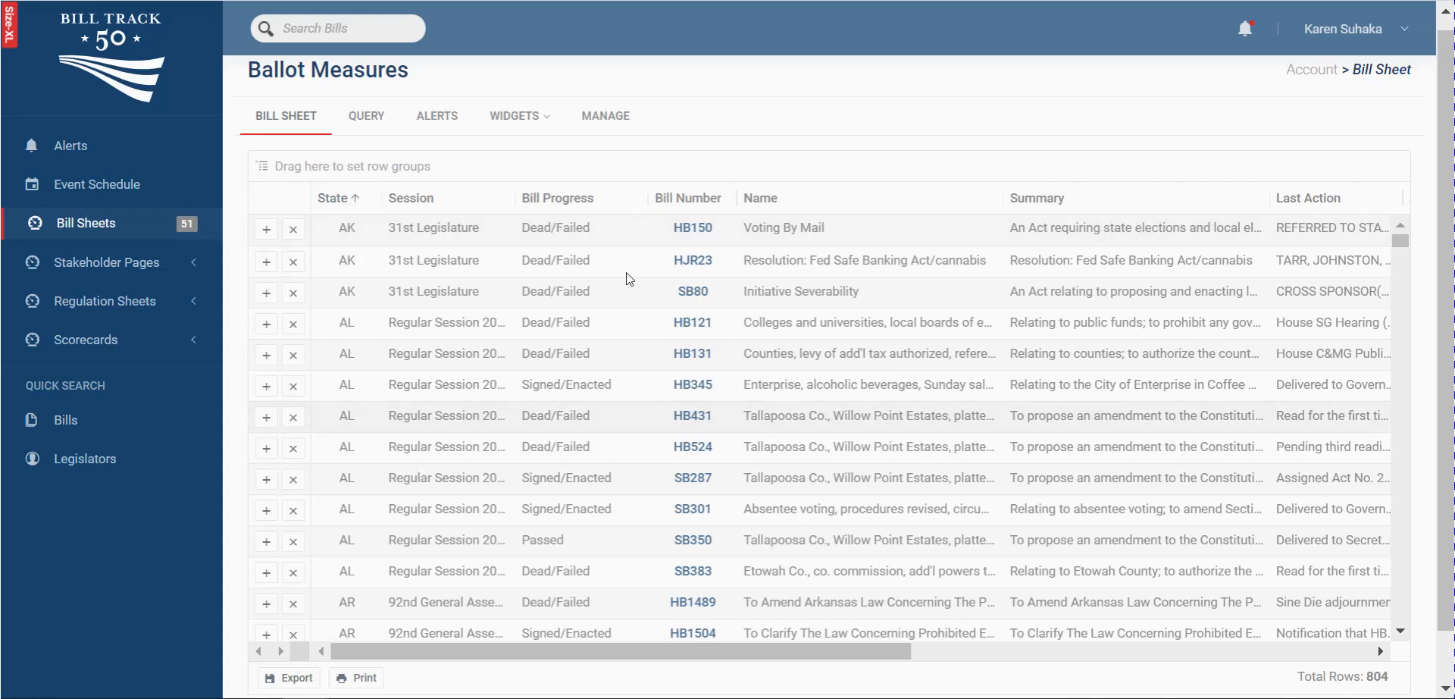
{"action": "left_click", "coordinate": [592, 203]}
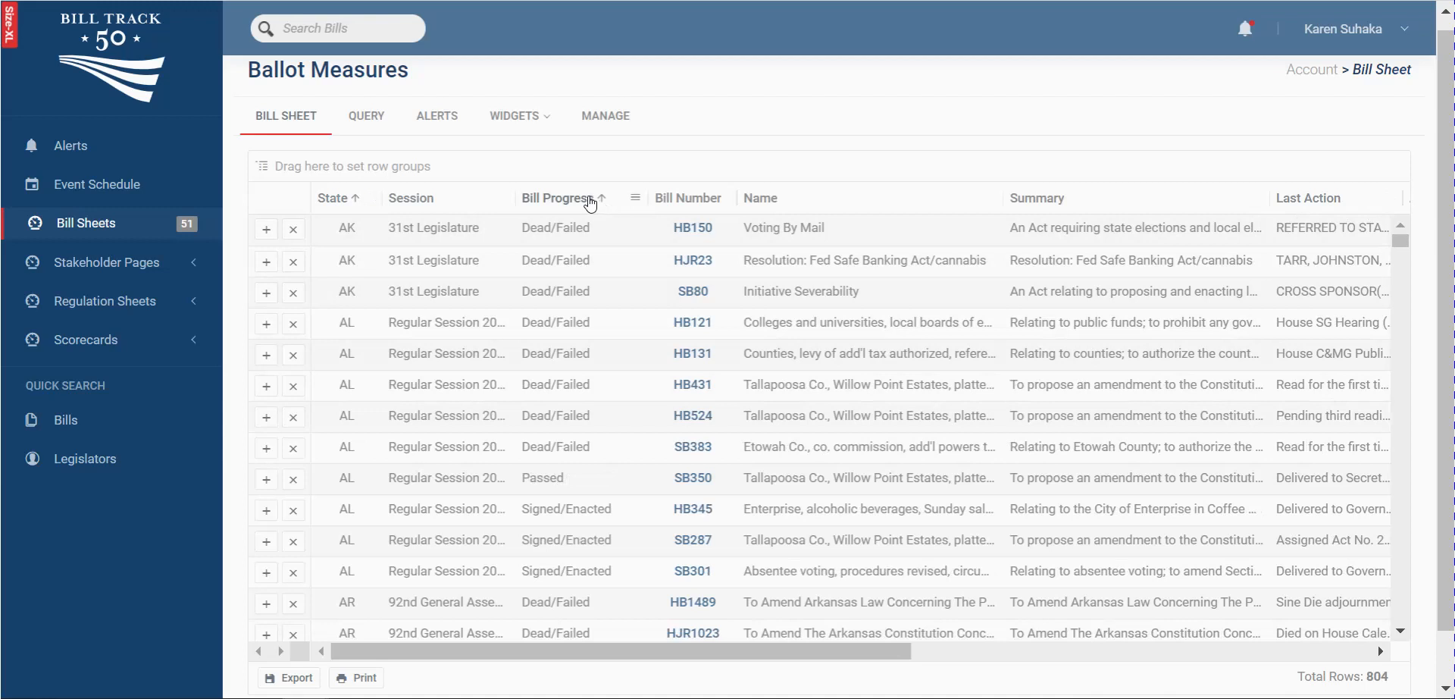
{"action": "left_click", "coordinate": [590, 200]}
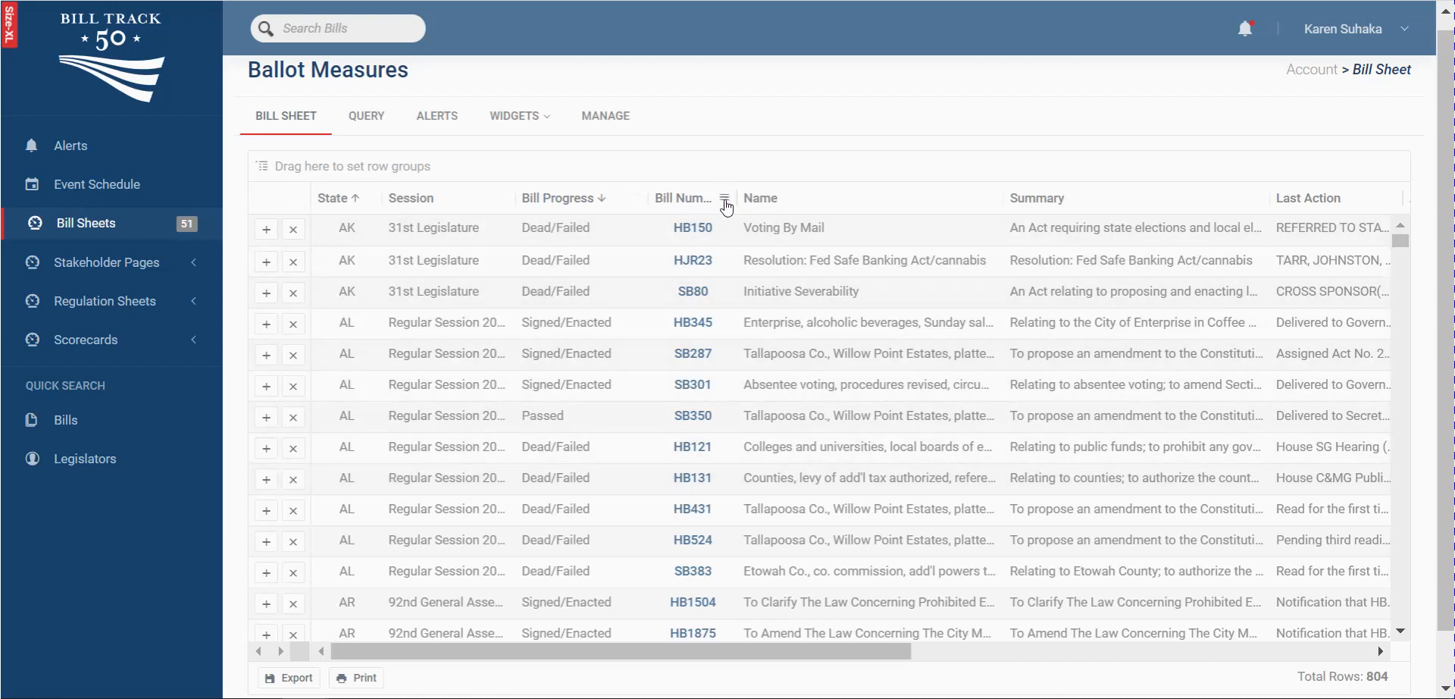
- Filter the Name column to bills containing "ballot" or "mail", and sort the list by Summary in ascending order
{"action": "left_click", "coordinate": [724, 199]}
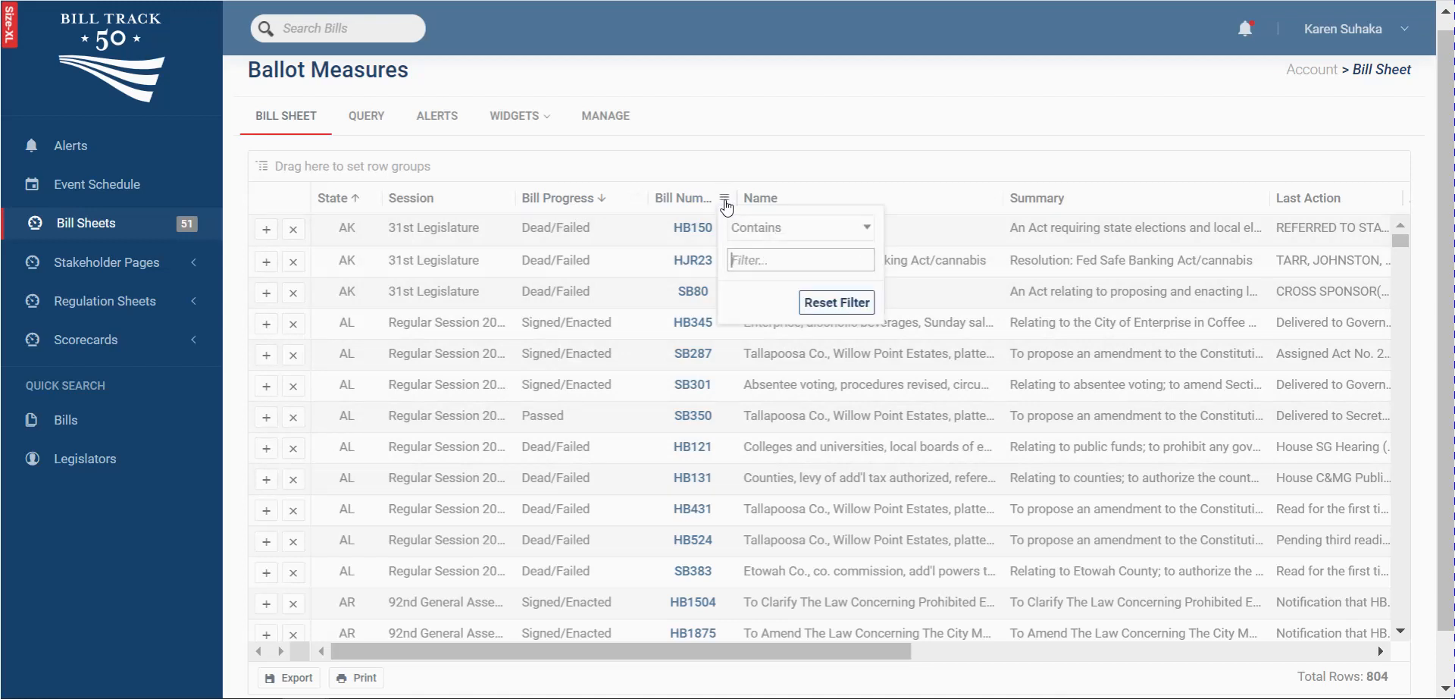
{"action": "left_click", "coordinate": [991, 200]}
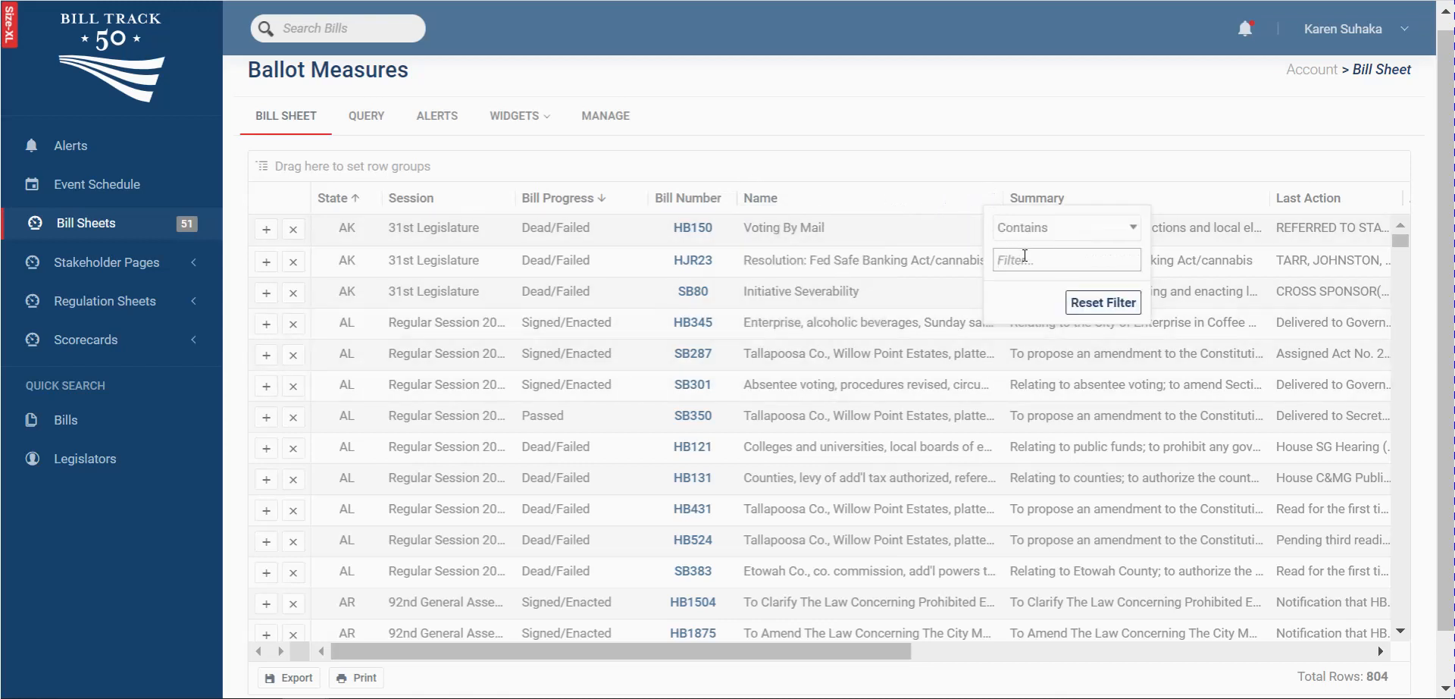
{"action": "type", "text": "ballot"}
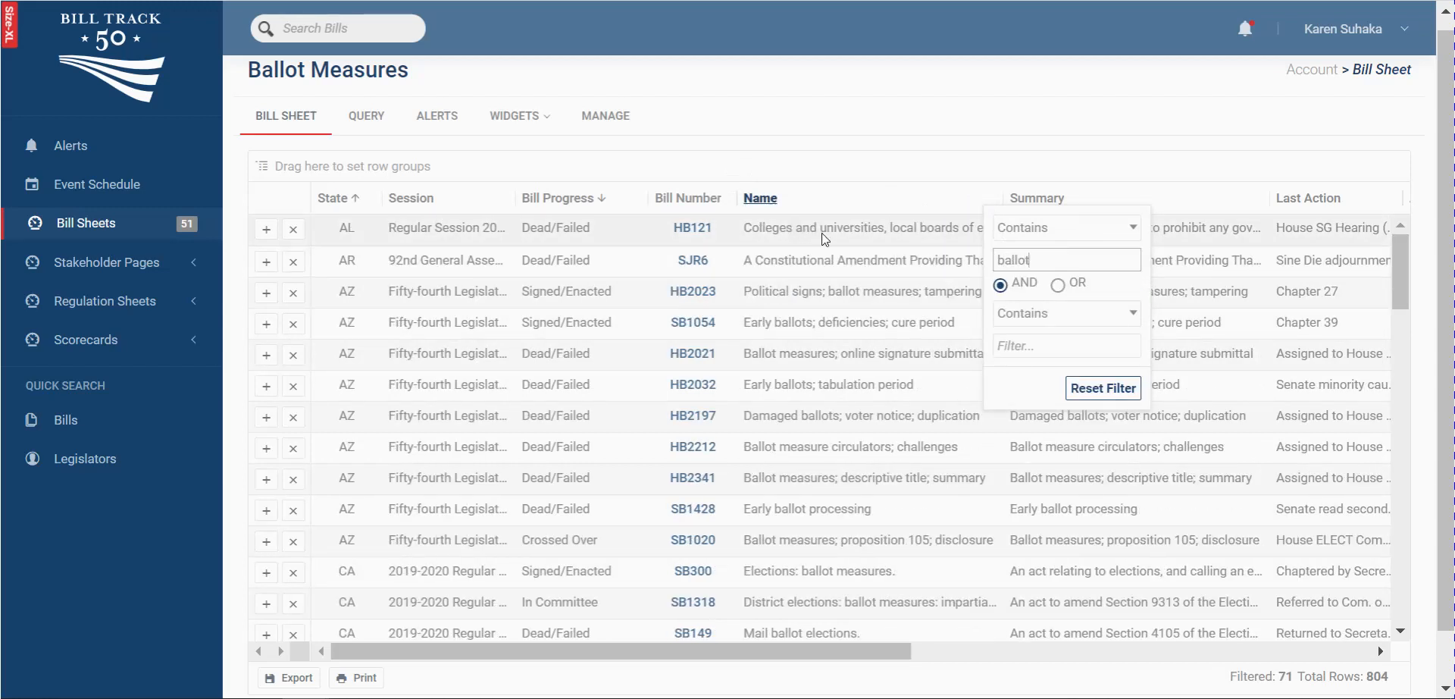
{"action": "left_click", "coordinate": [1057, 284]}
{"action": "left_click", "coordinate": [1022, 345]}
{"action": "type", "text": "mail"}
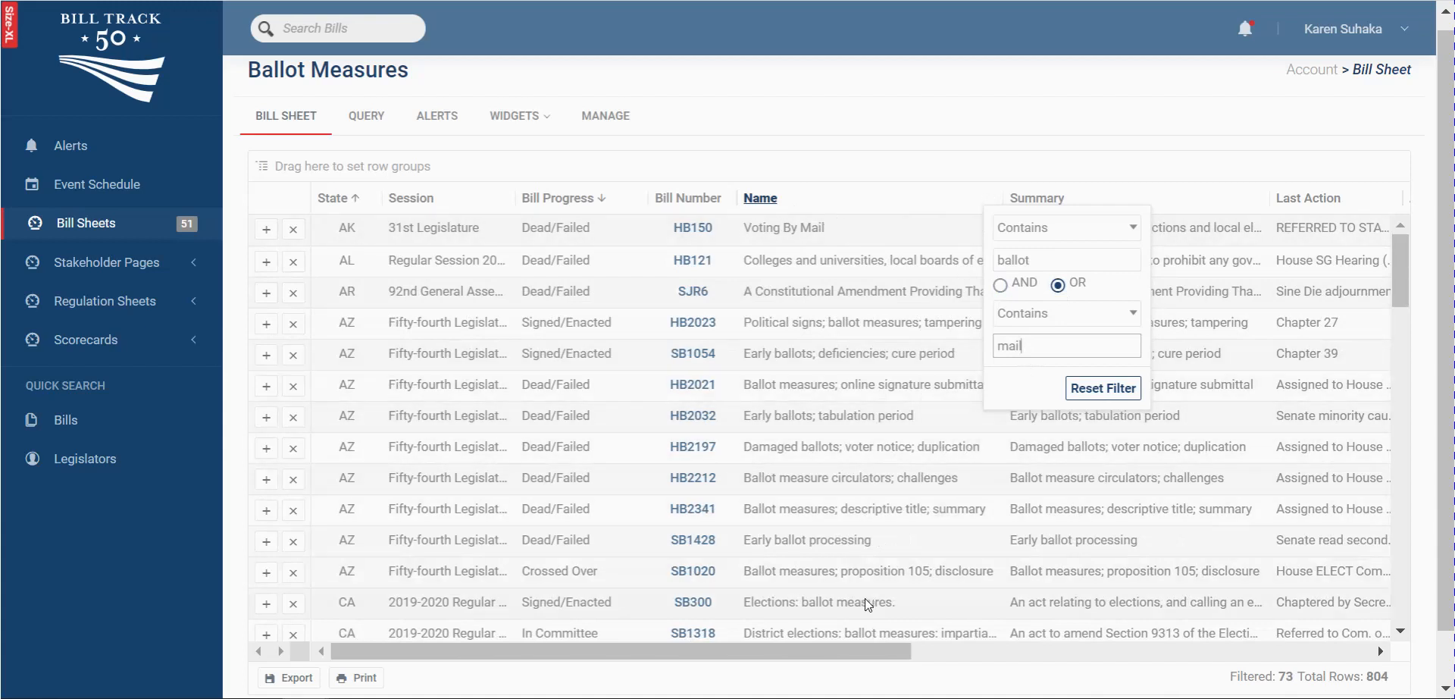
{"action": "left_click", "coordinate": [1184, 197]}
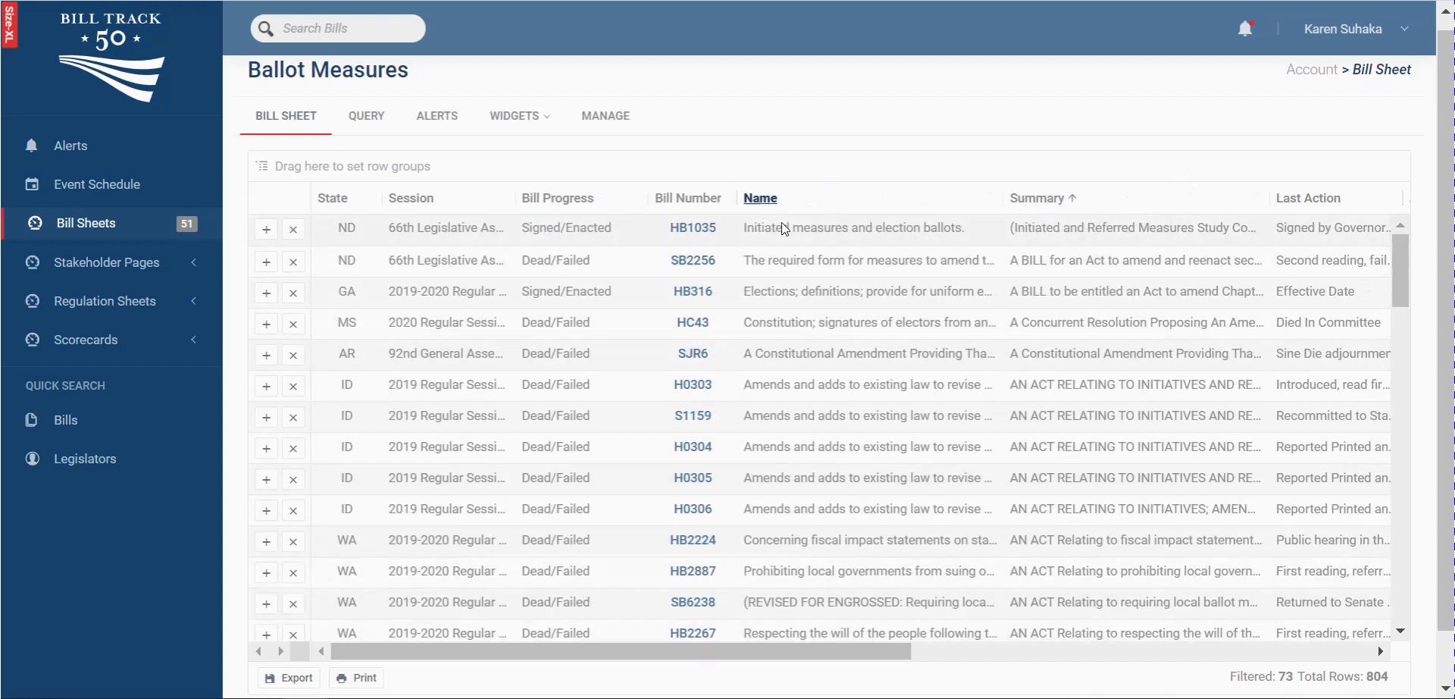
- Filter the Action Date column to the range from 03/09/2020 to August 19, 2020
{"action": "left_click_drag", "start_coordinate": [806, 645], "coordinate": [1153, 652]}
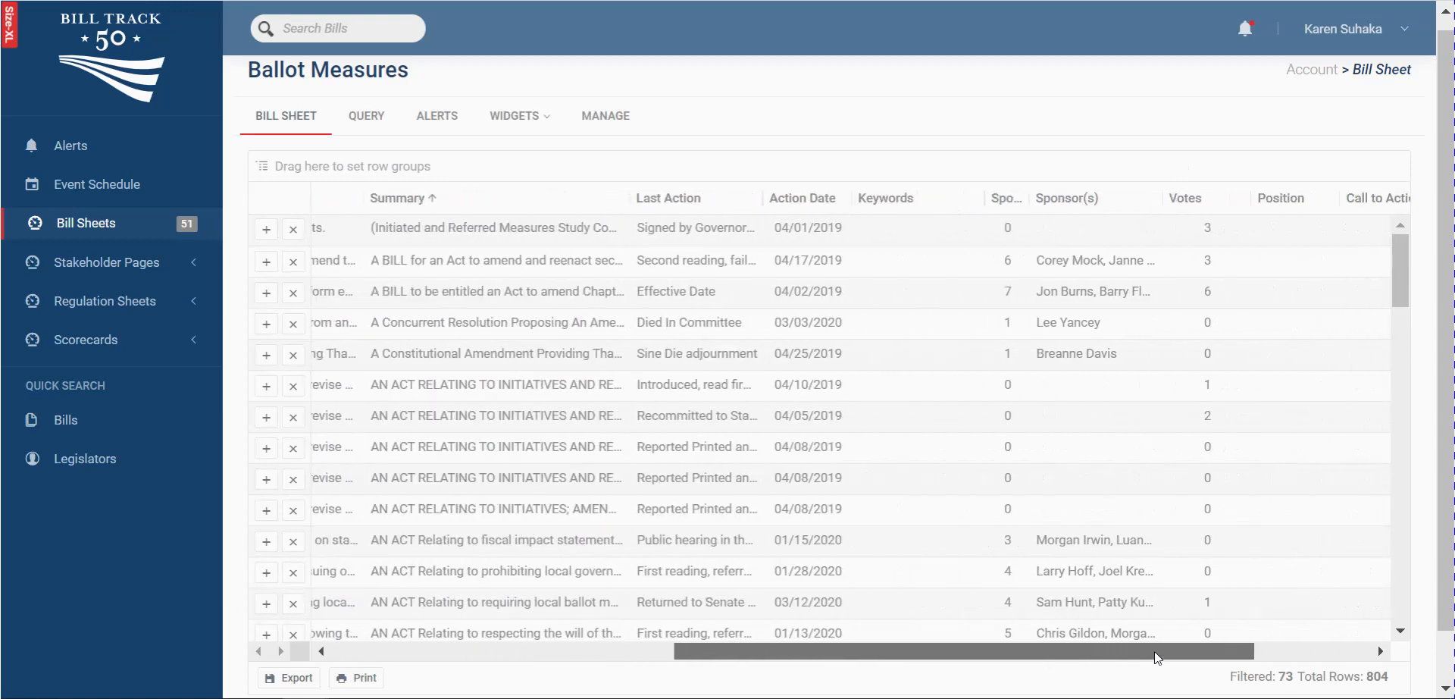
{"action": "left_click", "coordinate": [841, 198]}
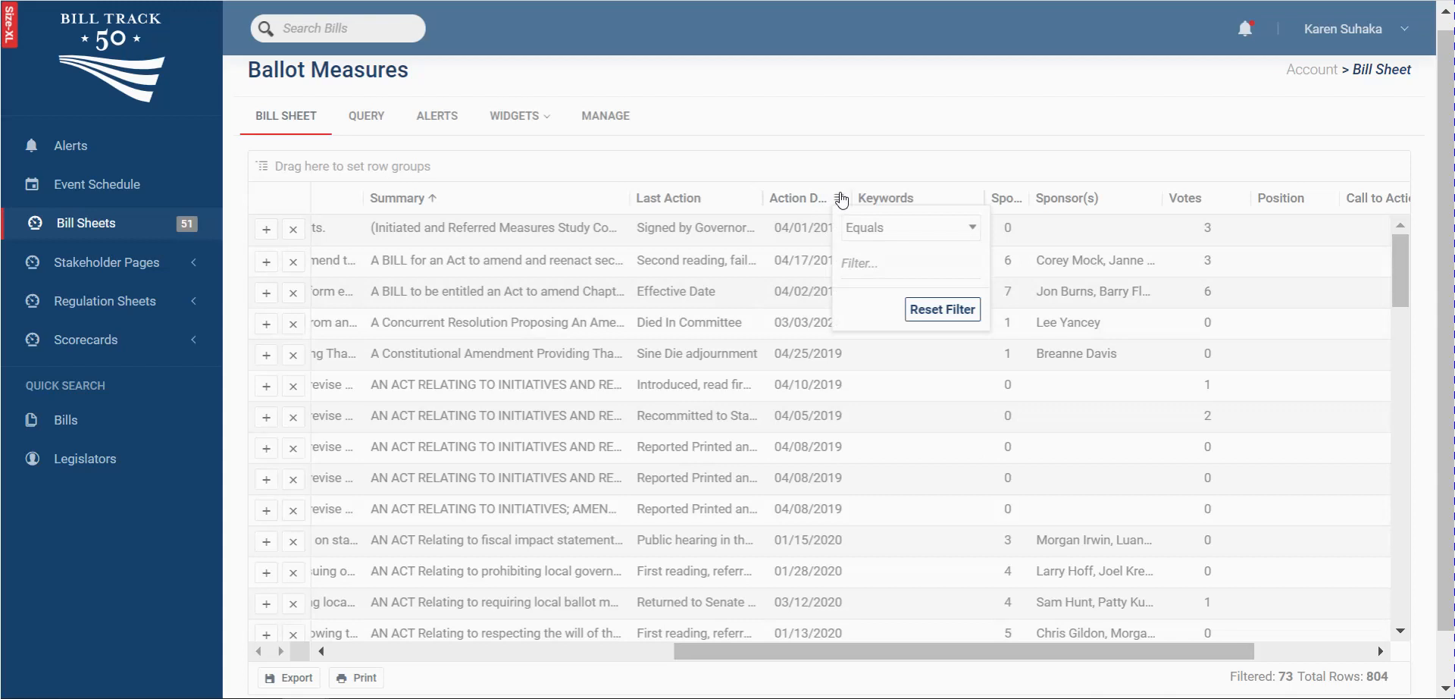
{"action": "left_click", "coordinate": [920, 226]}
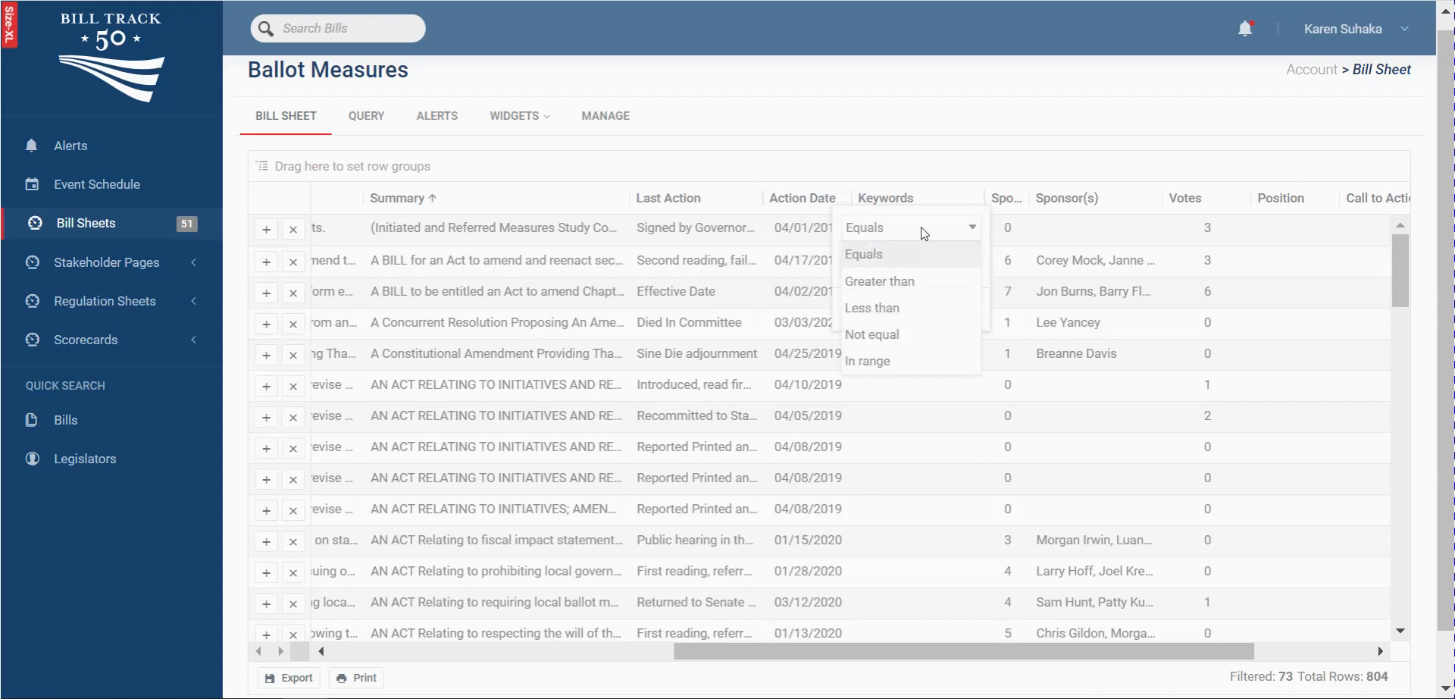
{"action": "left_click", "coordinate": [876, 357]}
{"action": "left_click", "coordinate": [874, 265]}
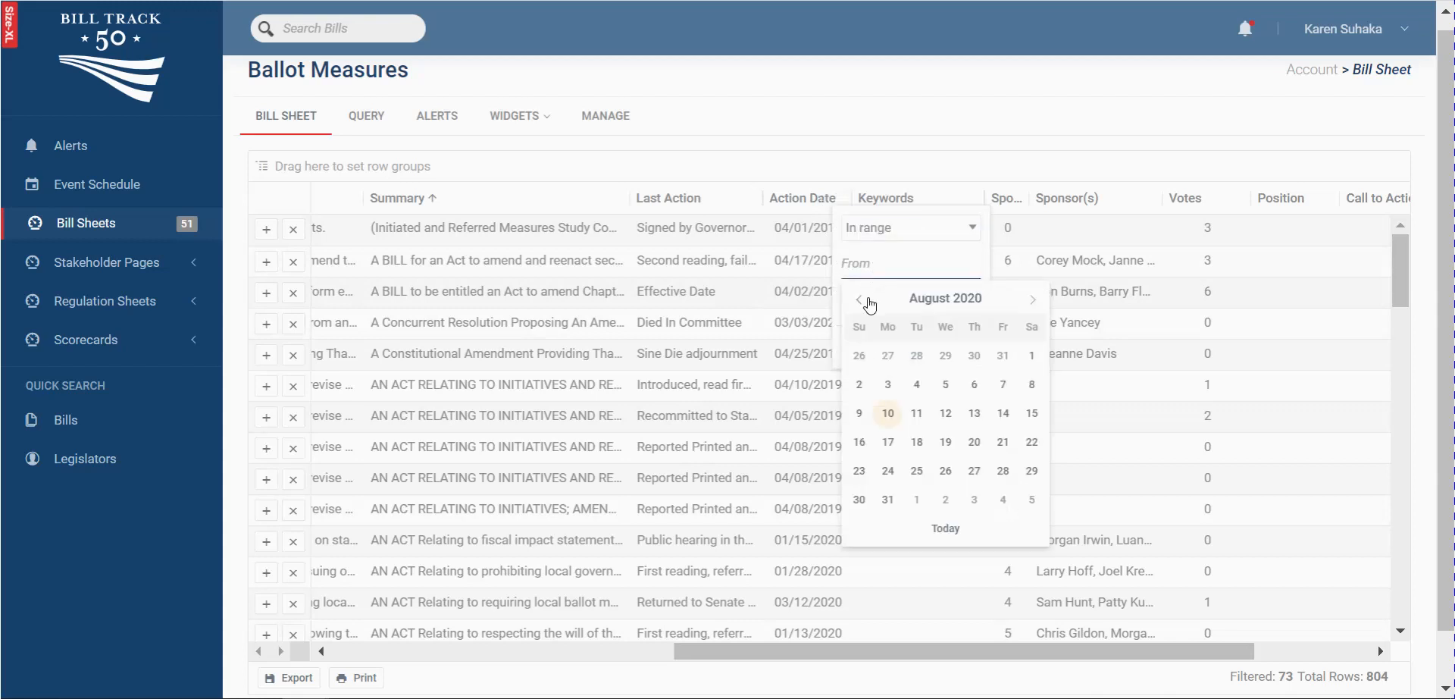
{"action": "left_click", "coordinate": [867, 300]}
{"action": "left_click", "coordinate": [867, 300]}
{"action": "left_click", "coordinate": [867, 300]}
{"action": "left_click", "coordinate": [866, 300]}
{"action": "left_click", "coordinate": [867, 300]}
{"action": "left_click", "coordinate": [882, 414]}
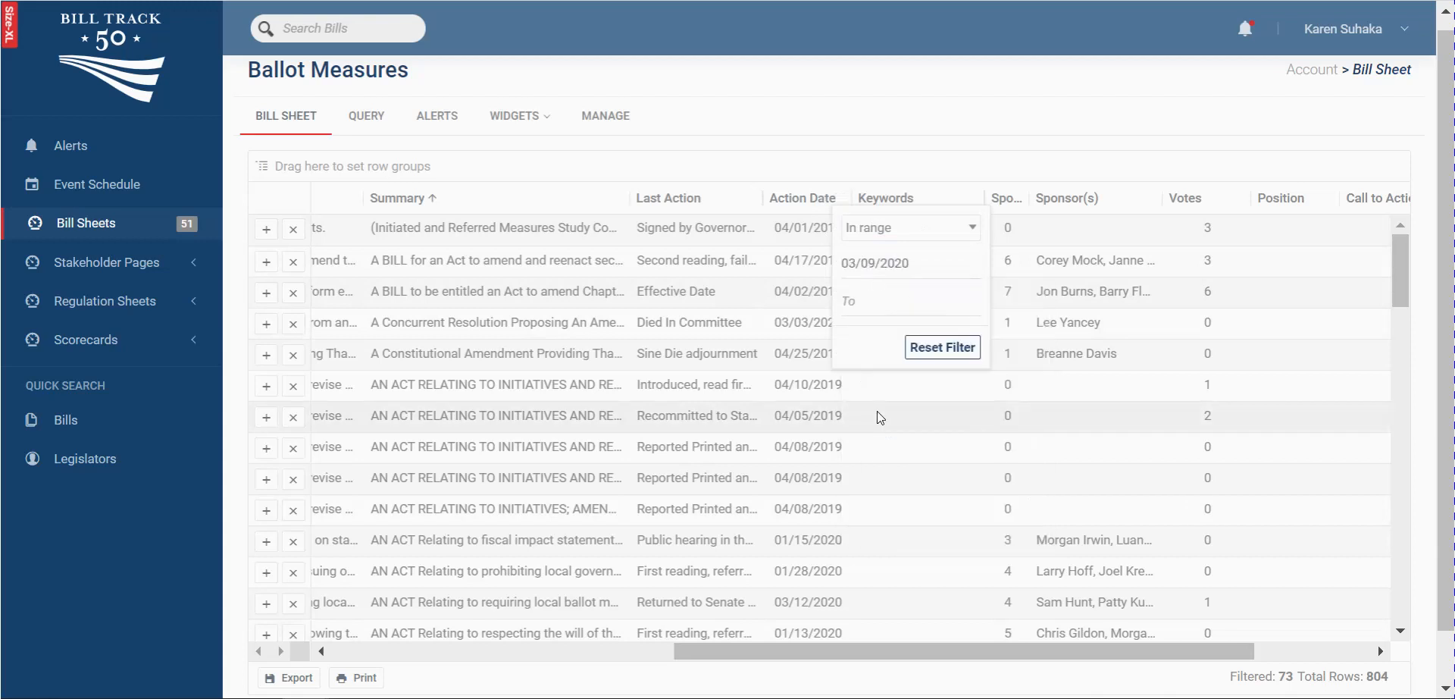
{"action": "left_click", "coordinate": [901, 300]}
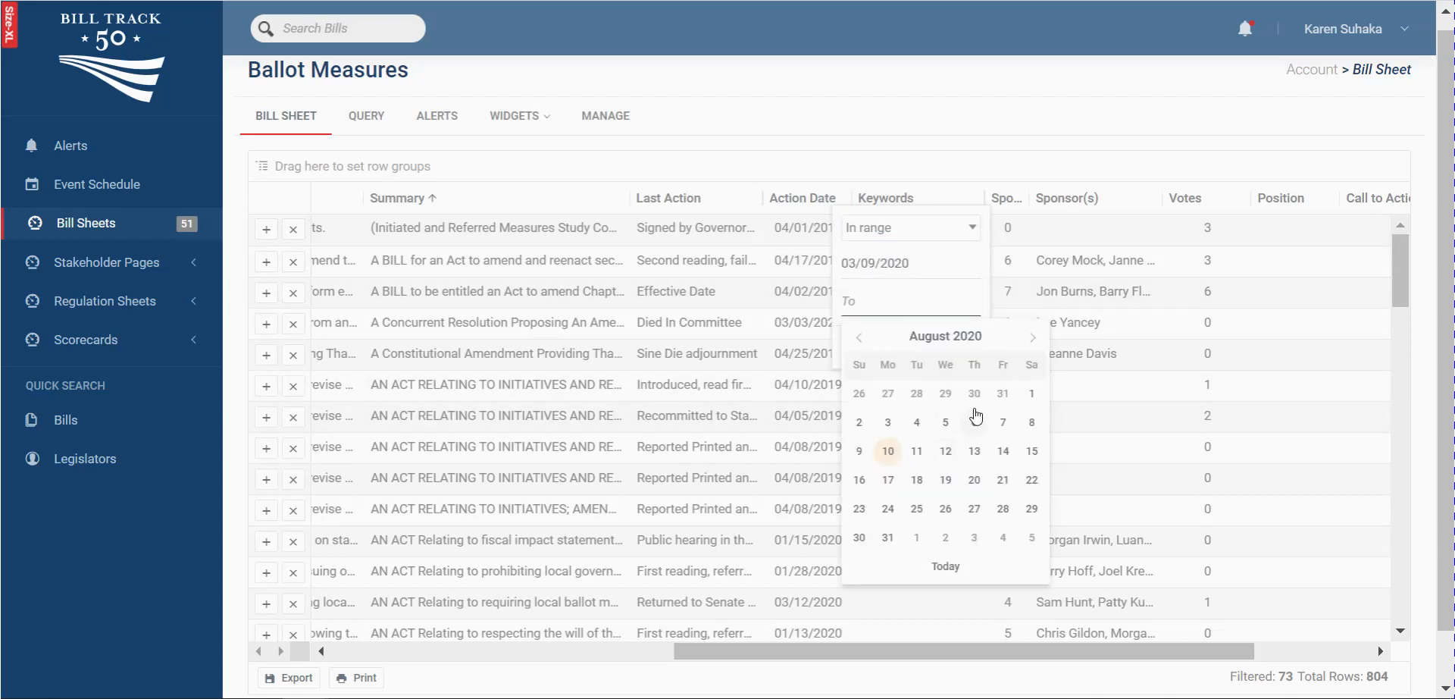
{"action": "left_click", "coordinate": [940, 477]}
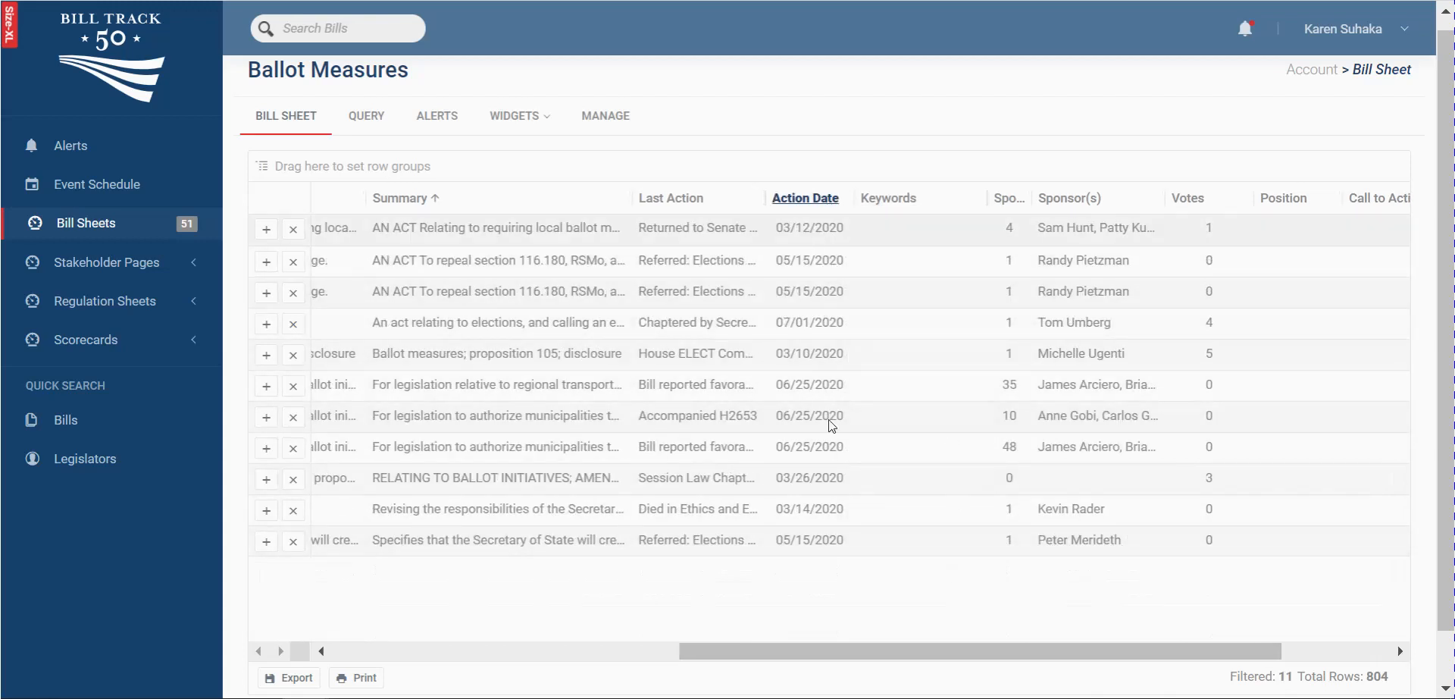
- View the comparison options in the sponsor count column's filter, and sort the bills by sponsor count in ascending order
{"action": "left_click", "coordinate": [1022, 202]}
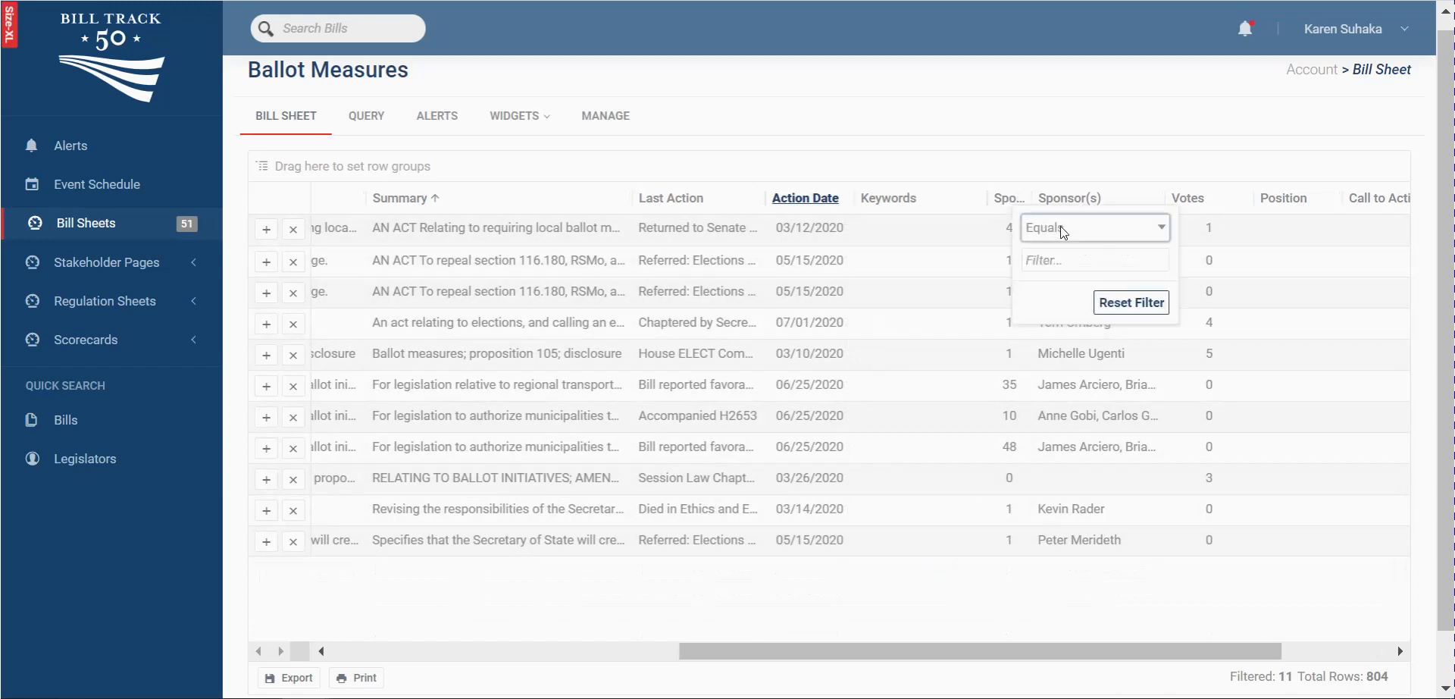
{"action": "left_click", "coordinate": [1062, 229]}
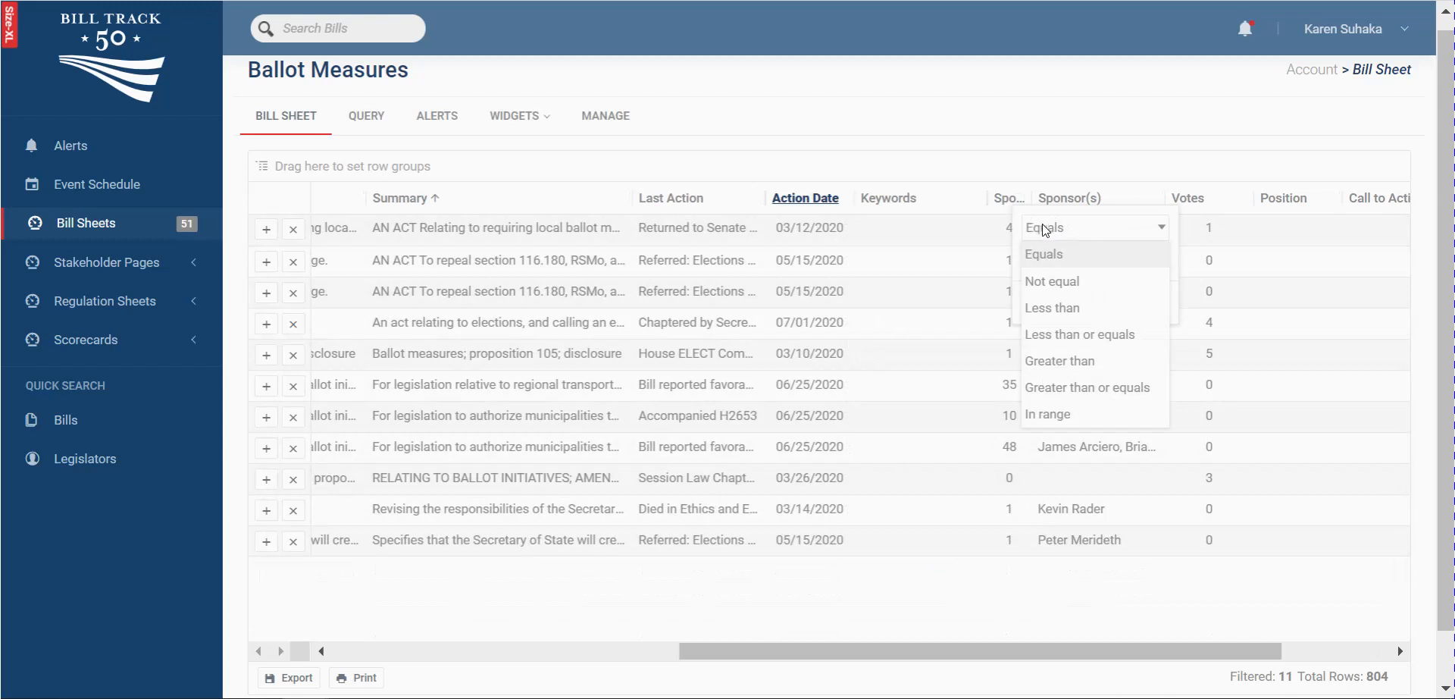
{"action": "left_click", "coordinate": [1042, 224]}
{"action": "left_click", "coordinate": [1007, 200]}
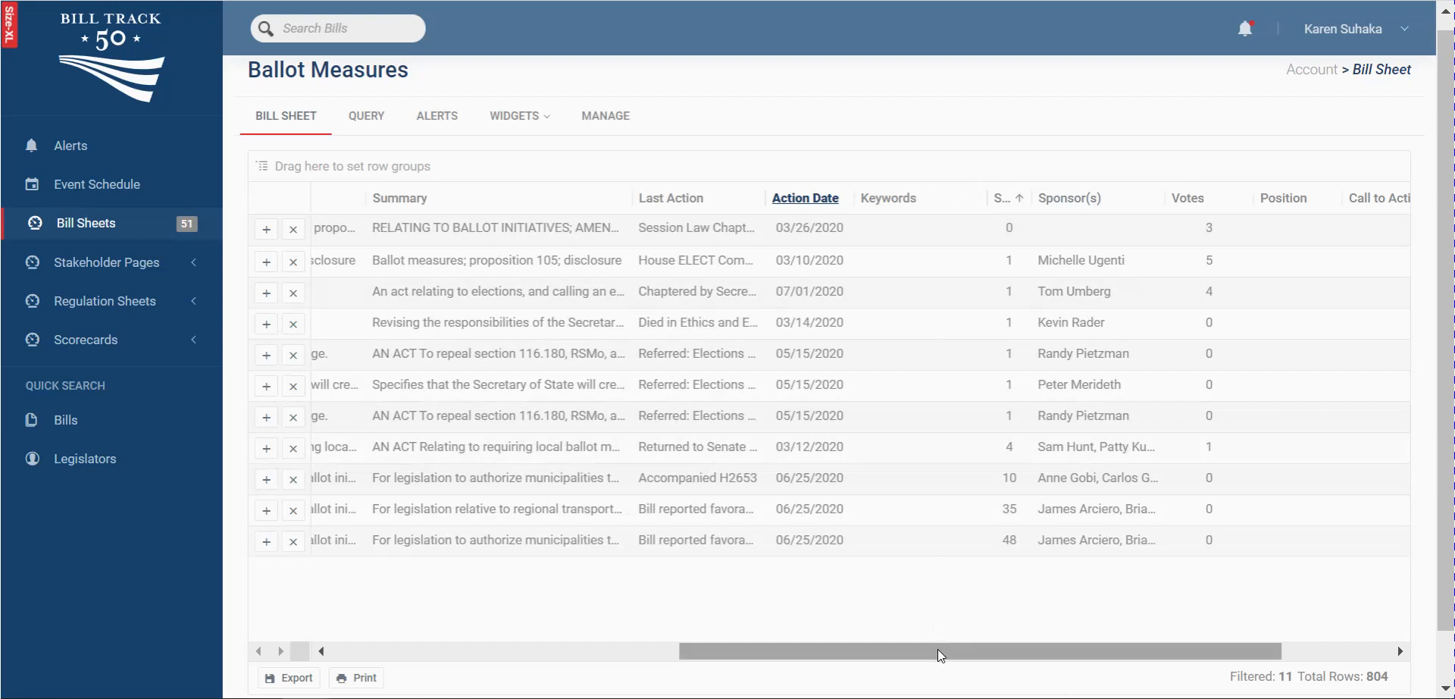
- Sort the bills by Action Date in ascending order and reset the Action Date filter
{"action": "left_click_drag", "start_coordinate": [937, 649], "coordinate": [867, 642]}
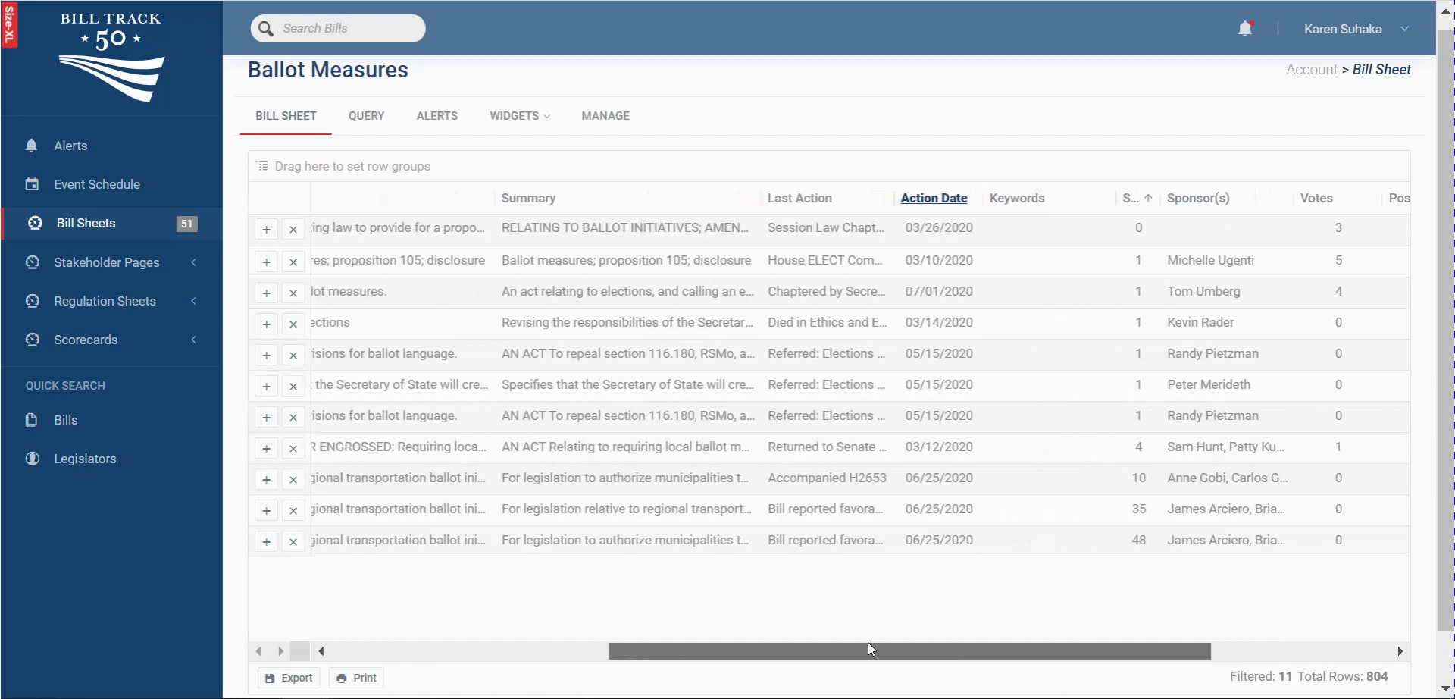
{"action": "left_click", "coordinate": [918, 198]}
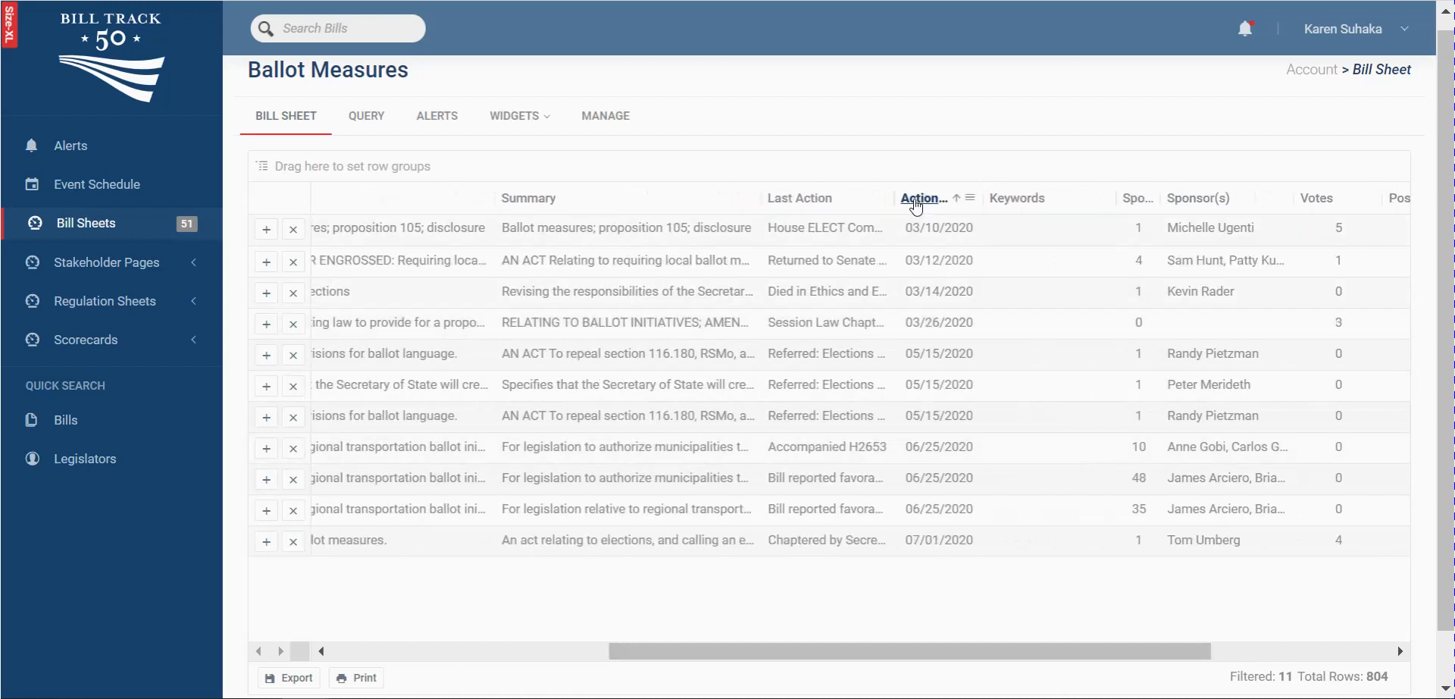
{"action": "left_click", "coordinate": [971, 199]}
{"action": "left_click", "coordinate": [1055, 437]}
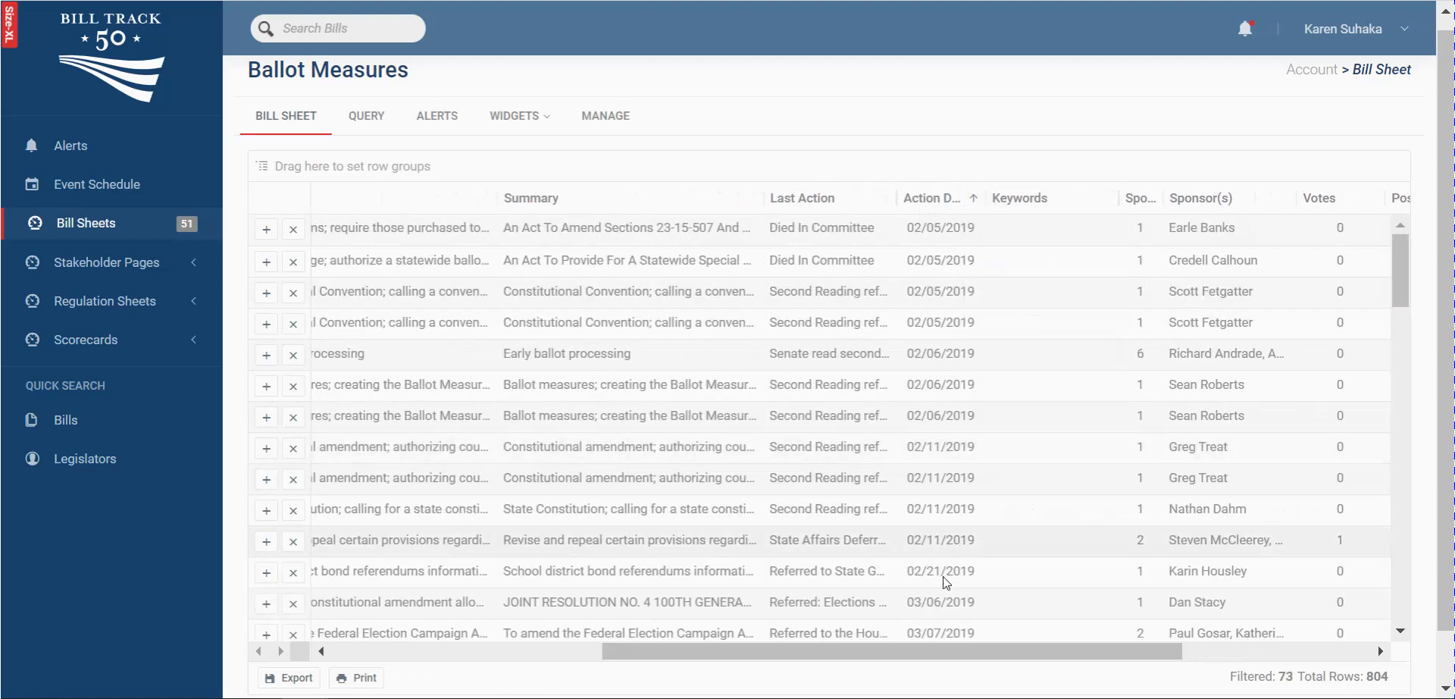
- Reset the Name column's filter, and expand and collapse the Name cell of bill S0003
{"action": "left_click_drag", "start_coordinate": [915, 644], "coordinate": [589, 638]}
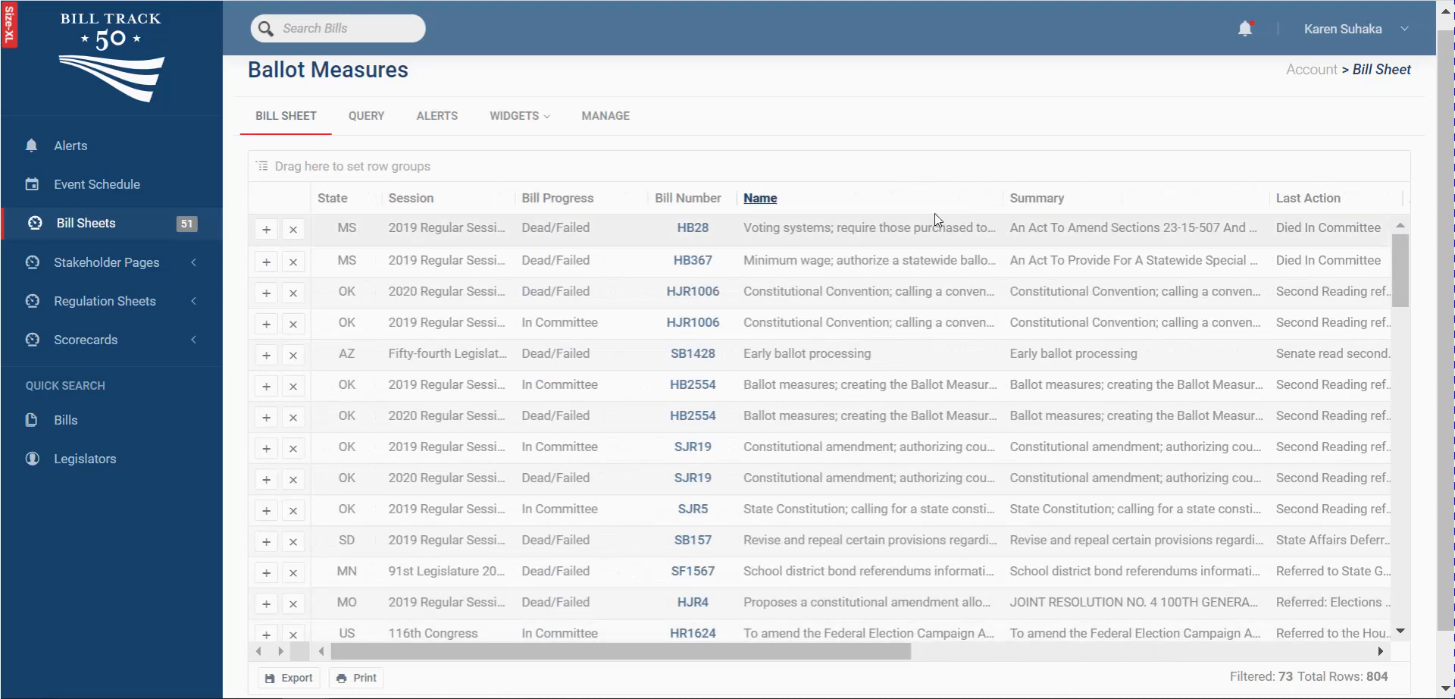
{"action": "left_click", "coordinate": [988, 200]}
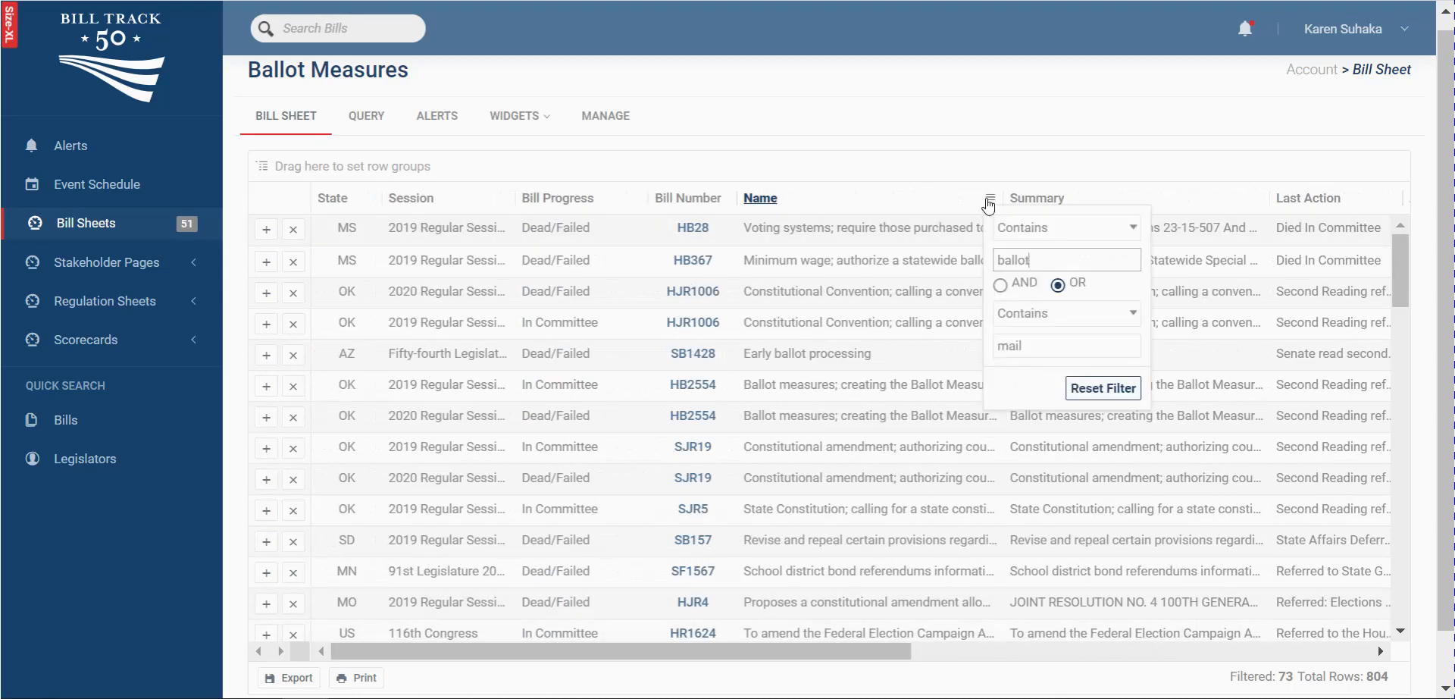
{"action": "left_click", "coordinate": [1082, 399]}
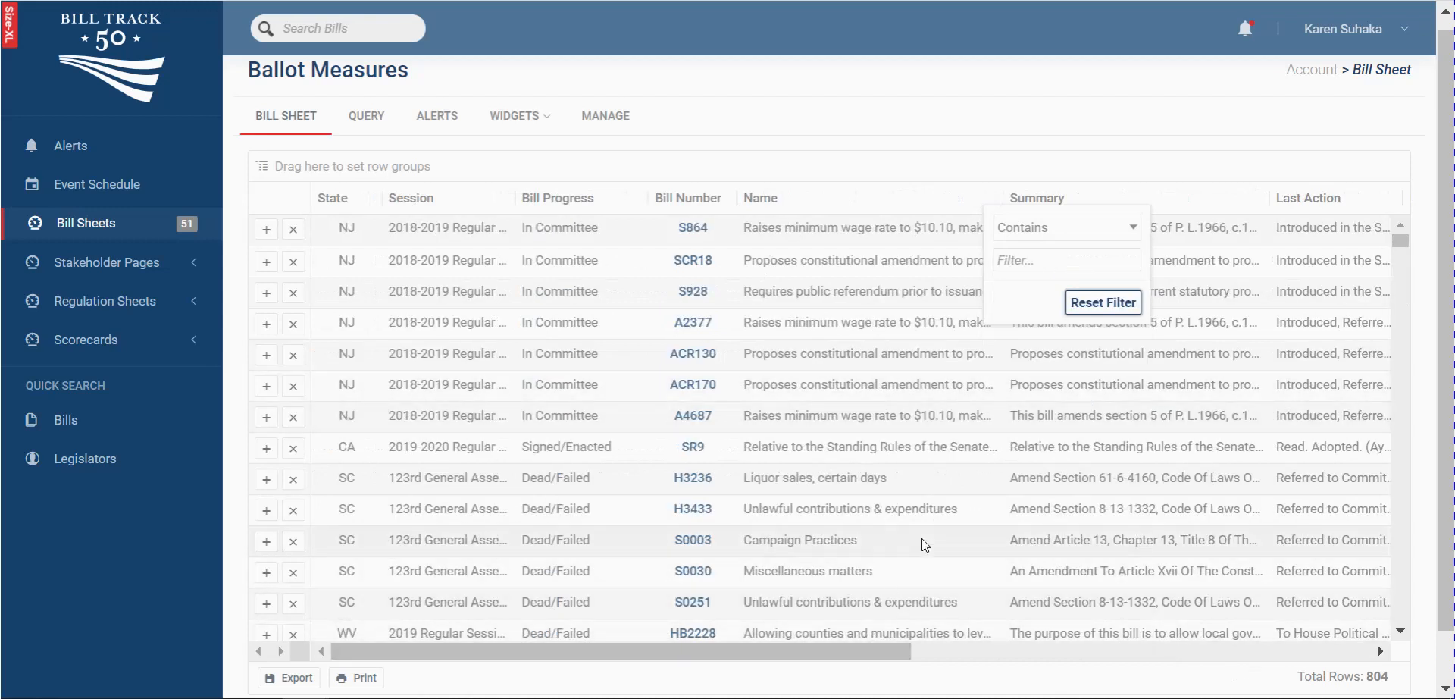
{"action": "left_click", "coordinate": [921, 539]}
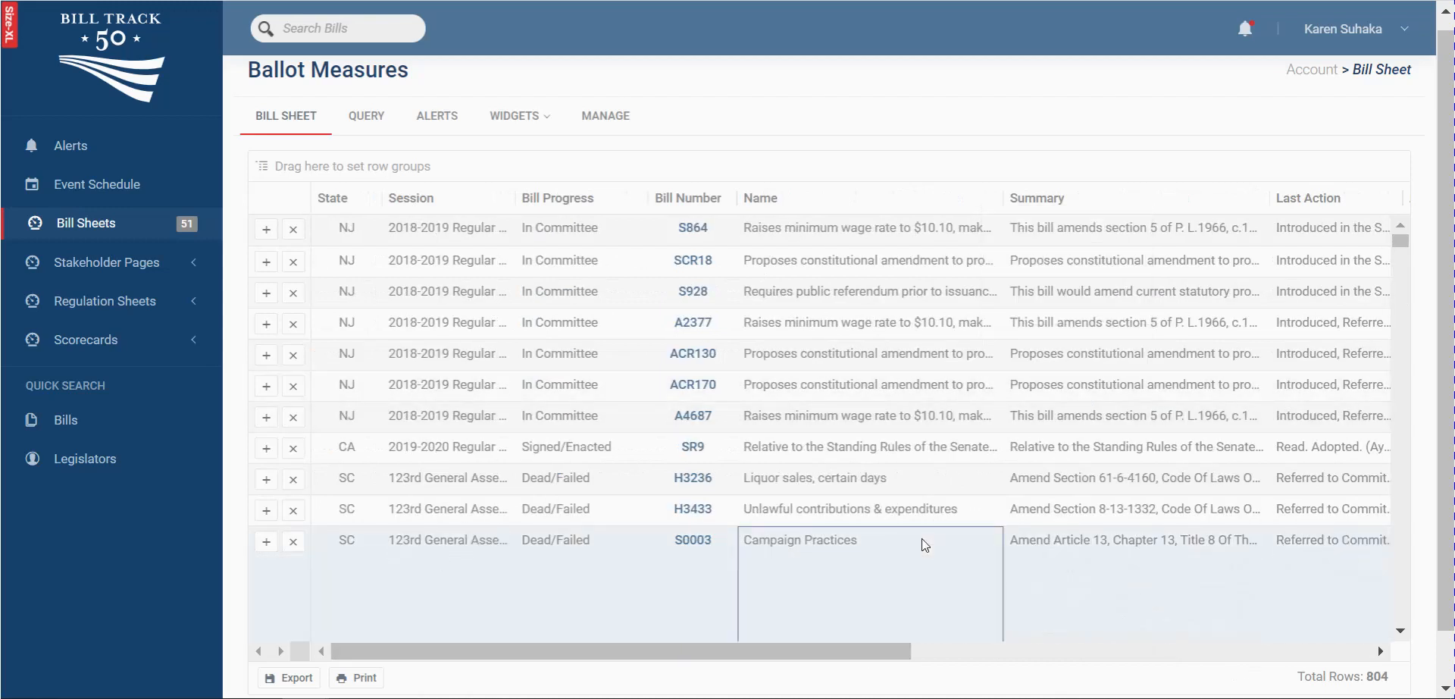
{"action": "left_click", "coordinate": [921, 538]}
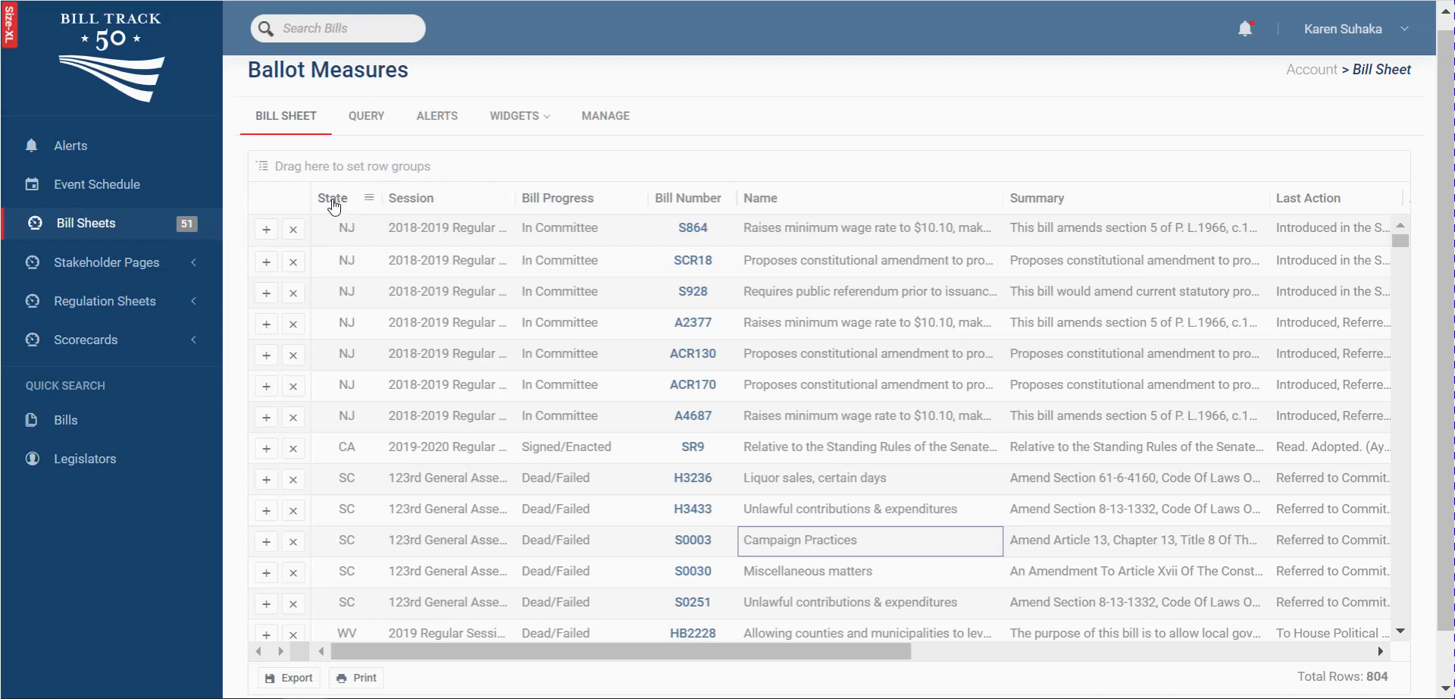
- Group the bills by State with Bill Progress sorted in ascending order, and expand the AL group
{"action": "left_click_drag", "start_coordinate": [334, 198], "coordinate": [319, 171]}
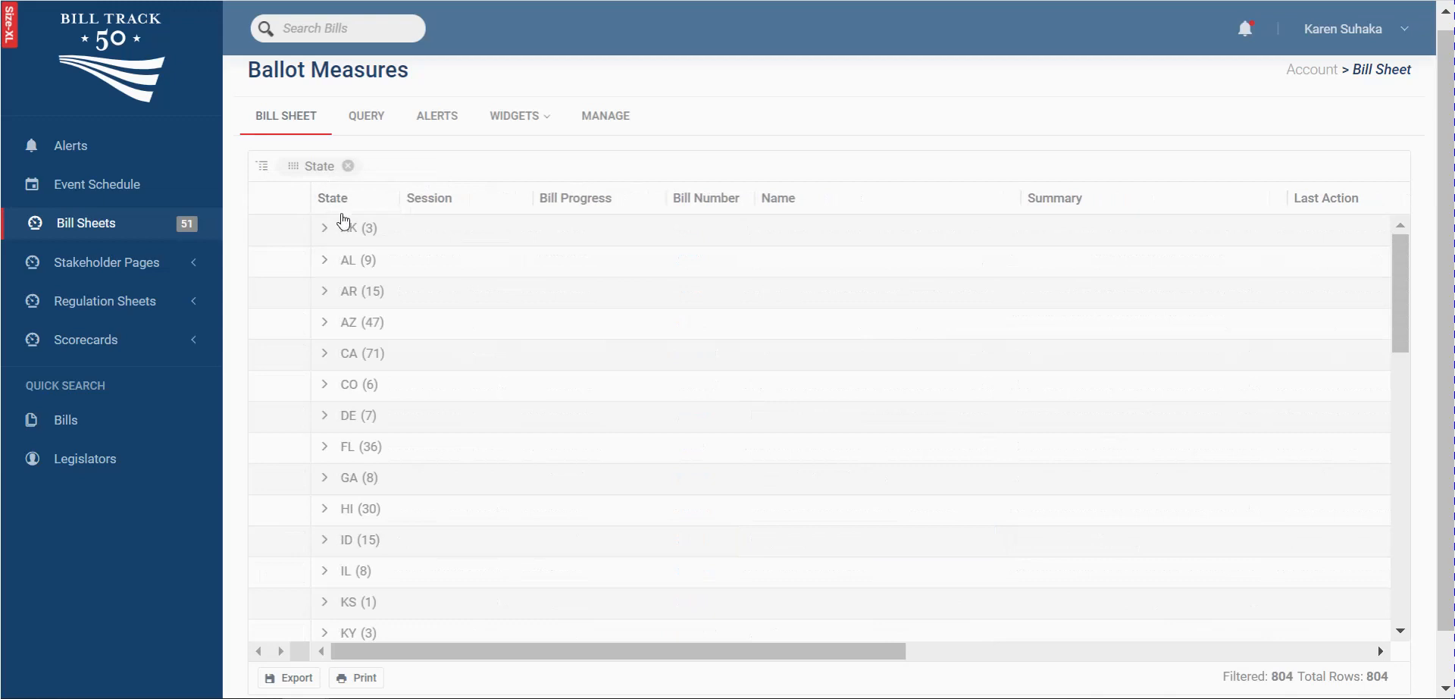
{"action": "left_click_drag", "start_coordinate": [402, 198], "coordinate": [513, 198]}
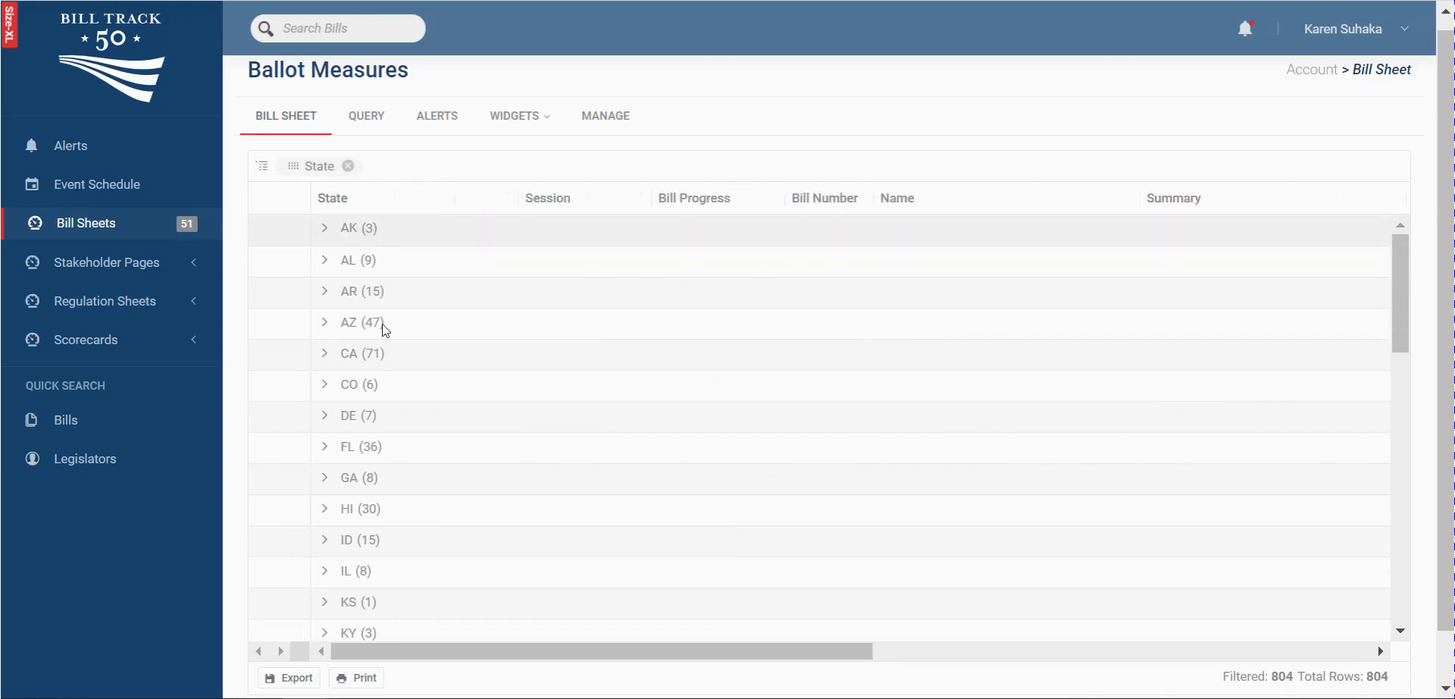
{"action": "left_click", "coordinate": [707, 209]}
{"action": "left_click", "coordinate": [326, 260]}
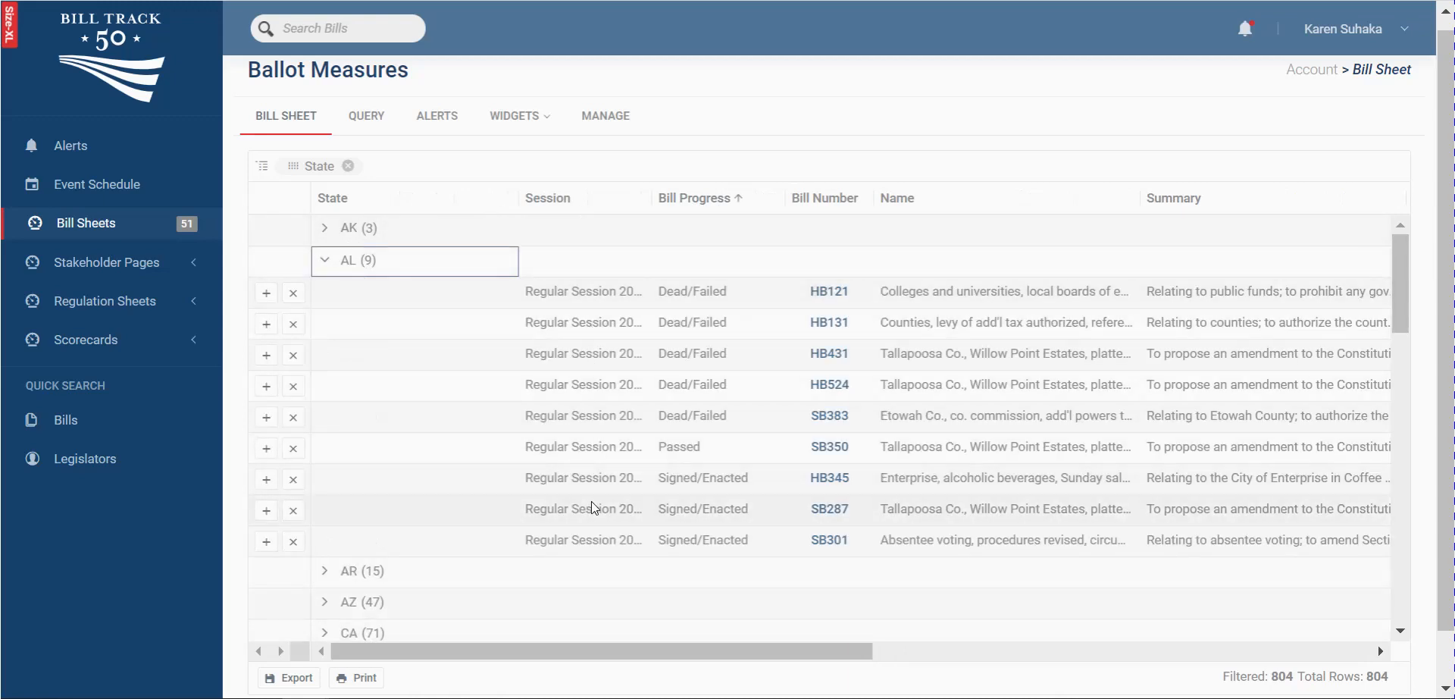
- Add Bill Progress as a second row grouping under State, and expand the AR group
{"action": "left_click_drag", "start_coordinate": [679, 202], "coordinate": [536, 173]}
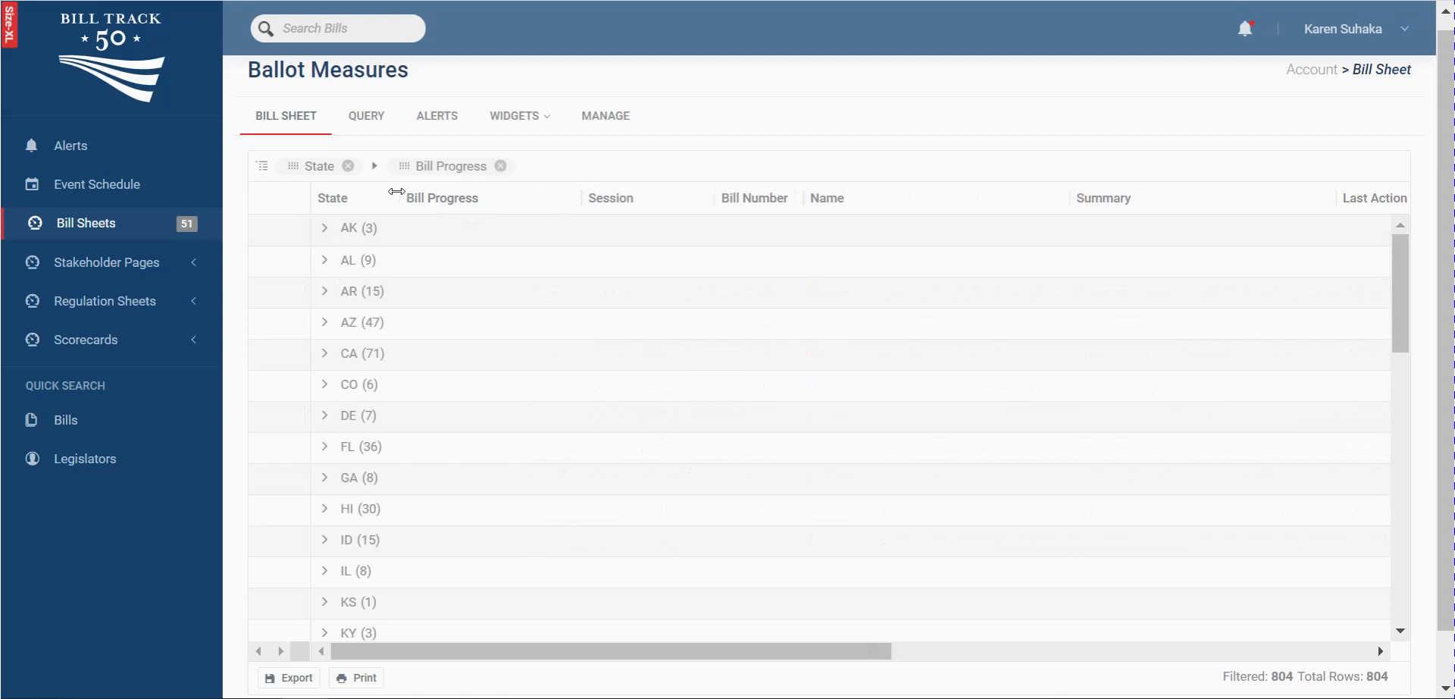
{"action": "left_click_drag", "start_coordinate": [400, 197], "coordinate": [453, 196]}
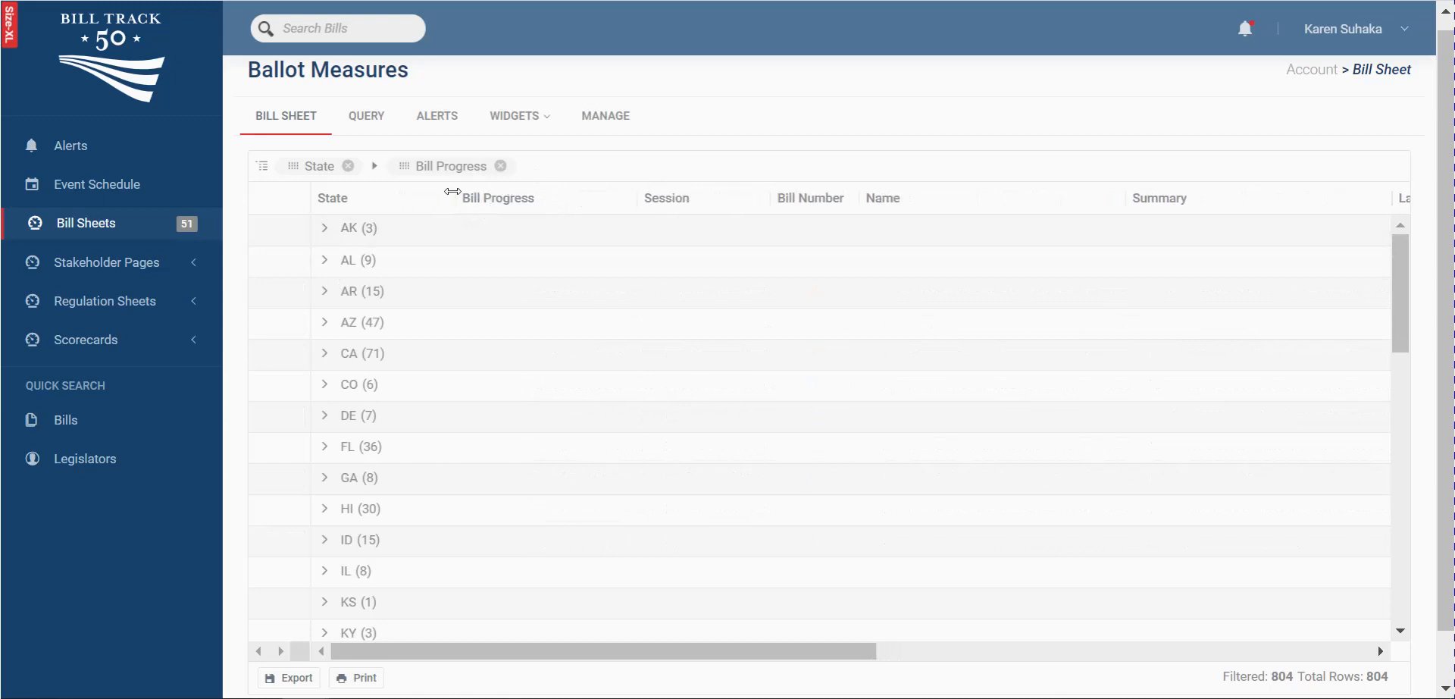
{"action": "left_click", "coordinate": [325, 291]}
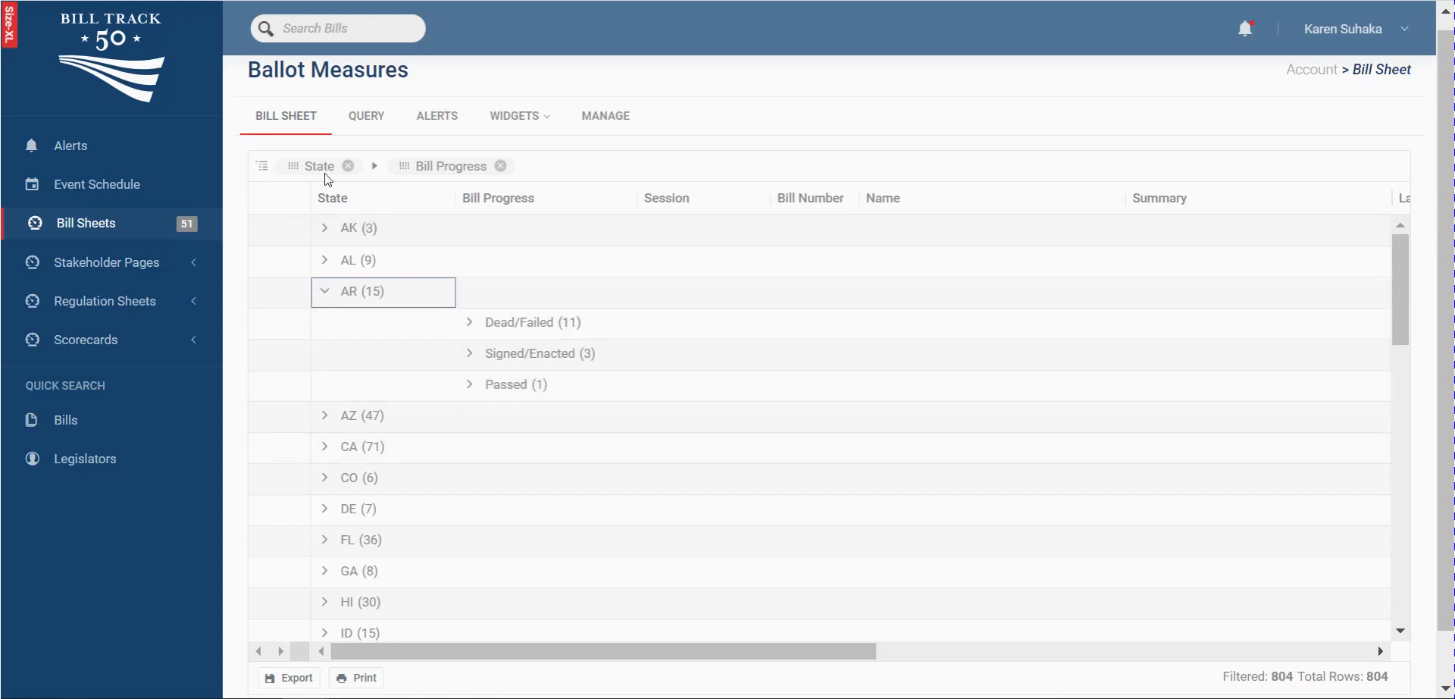
- Remove the Bill Progress and State row groupings from the bill sheet
{"action": "left_click_drag", "start_coordinate": [400, 165], "coordinate": [504, 167]}
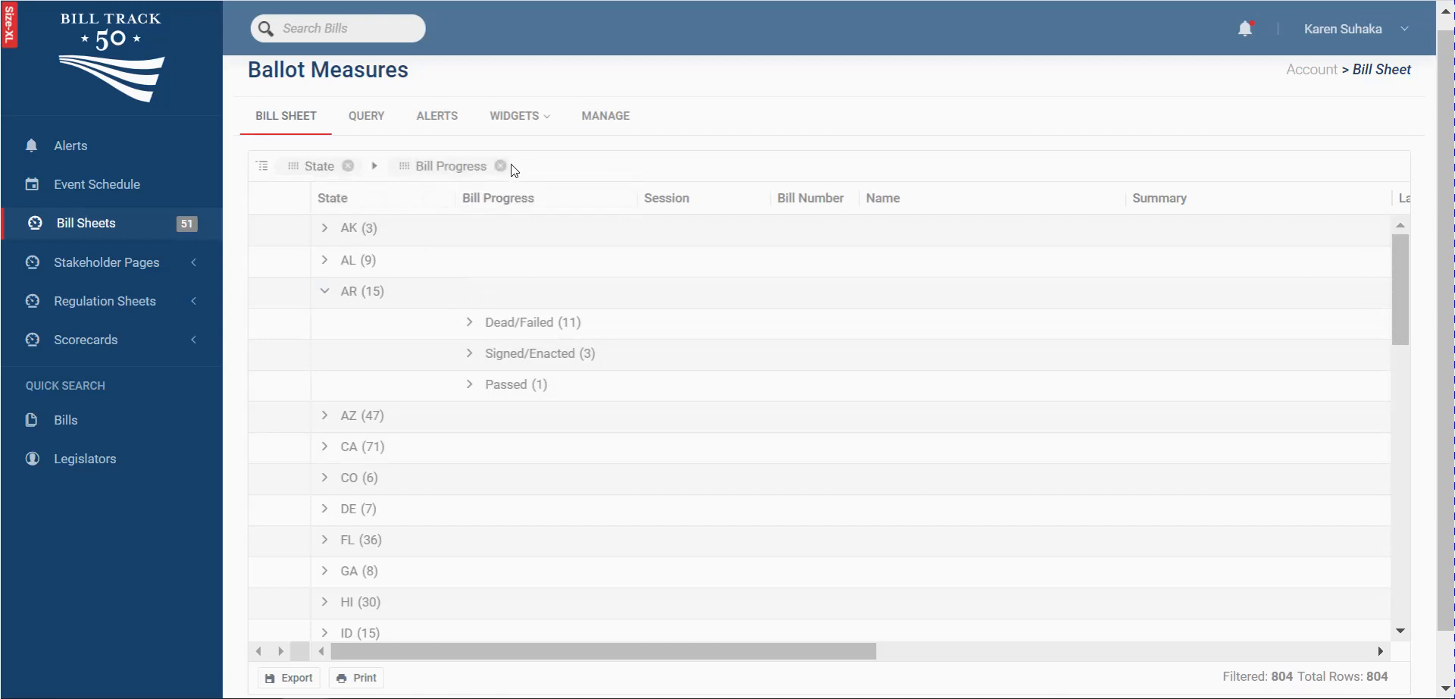
{"action": "left_click", "coordinate": [500, 166]}
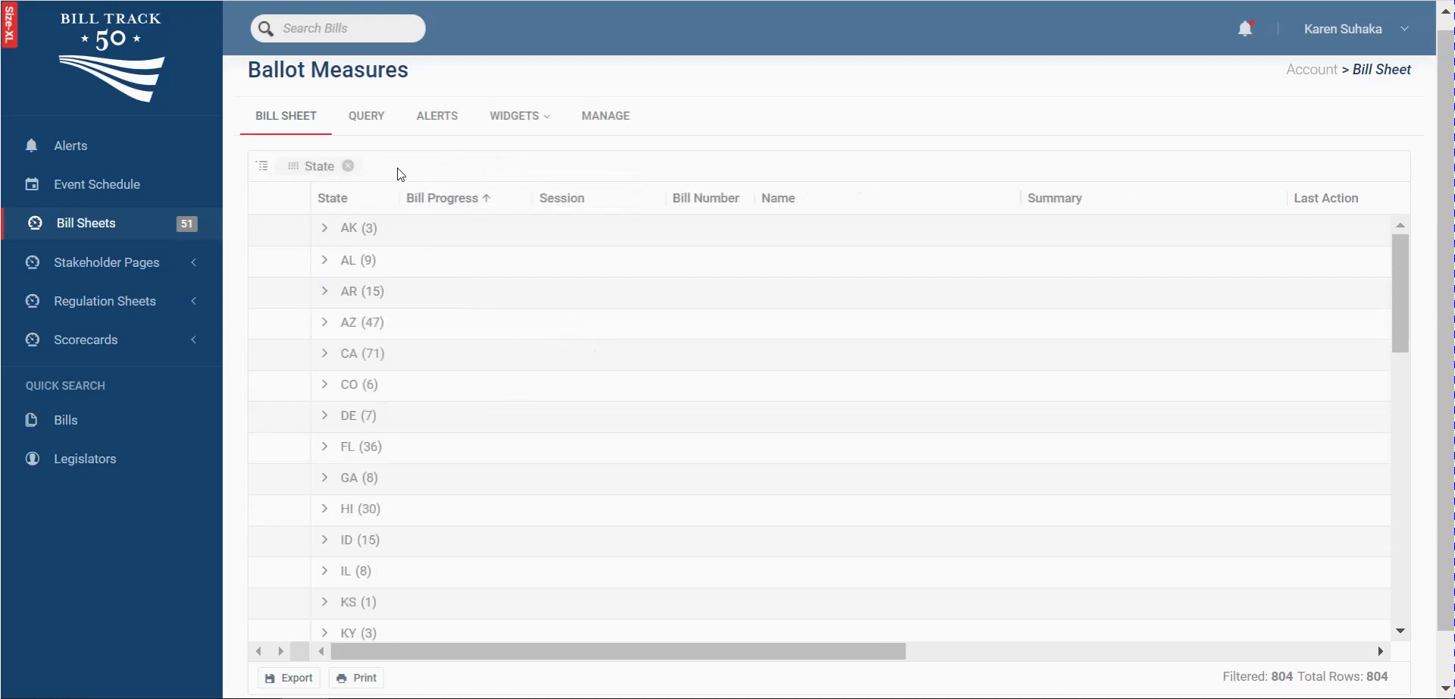
{"action": "left_click", "coordinate": [348, 165]}
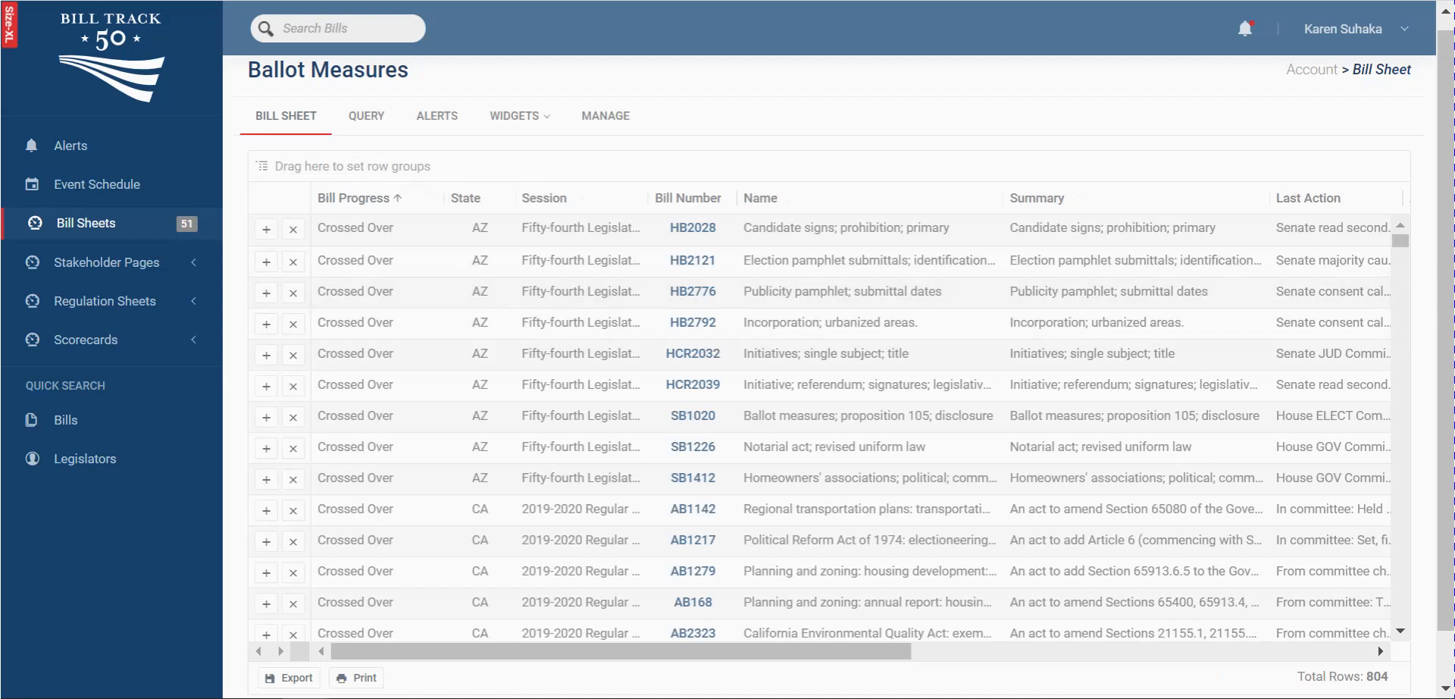
- Collapse the navigation sidebar and expand it again
{"action": "left_click", "coordinate": [47, 74]}
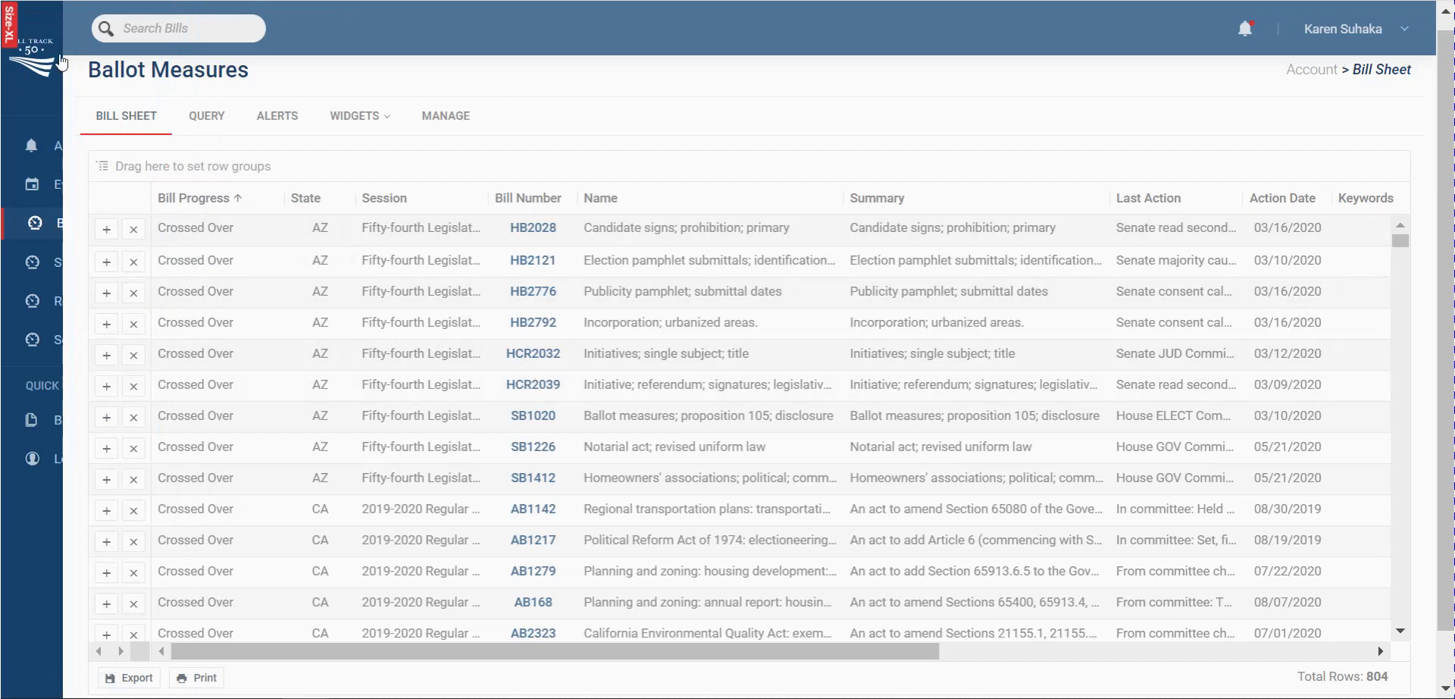
{"action": "left_click", "coordinate": [133, 57]}
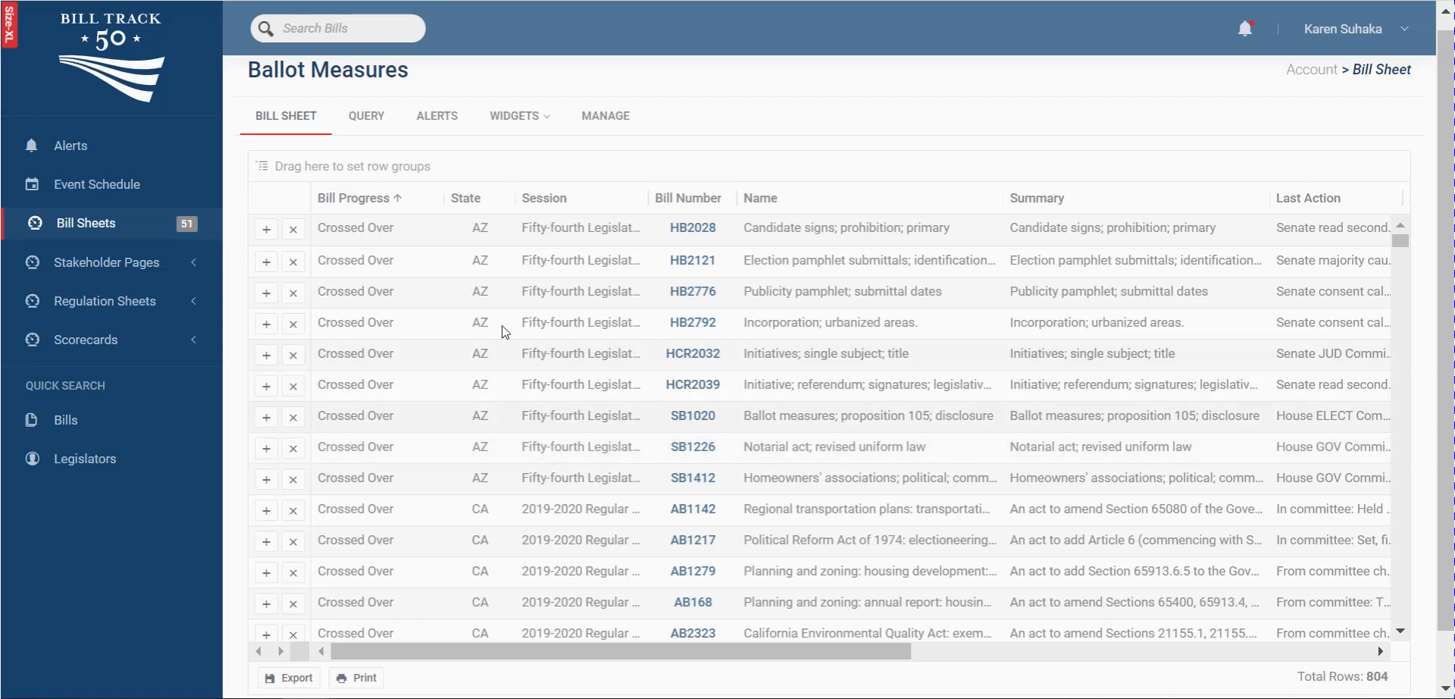
- Pin the Bill Number column at the start of the grid, and pin the State column ahead of it
{"action": "scroll", "coordinate": [473, 394], "scroll_direction": "down", "scroll_amount": 3}
{"action": "scroll", "coordinate": [476, 398], "scroll_direction": "up", "scroll_amount": 3}
{"action": "left_click_drag", "start_coordinate": [418, 651], "coordinate": [343, 642]}
{"action": "left_click_drag", "start_coordinate": [687, 203], "coordinate": [280, 204]}
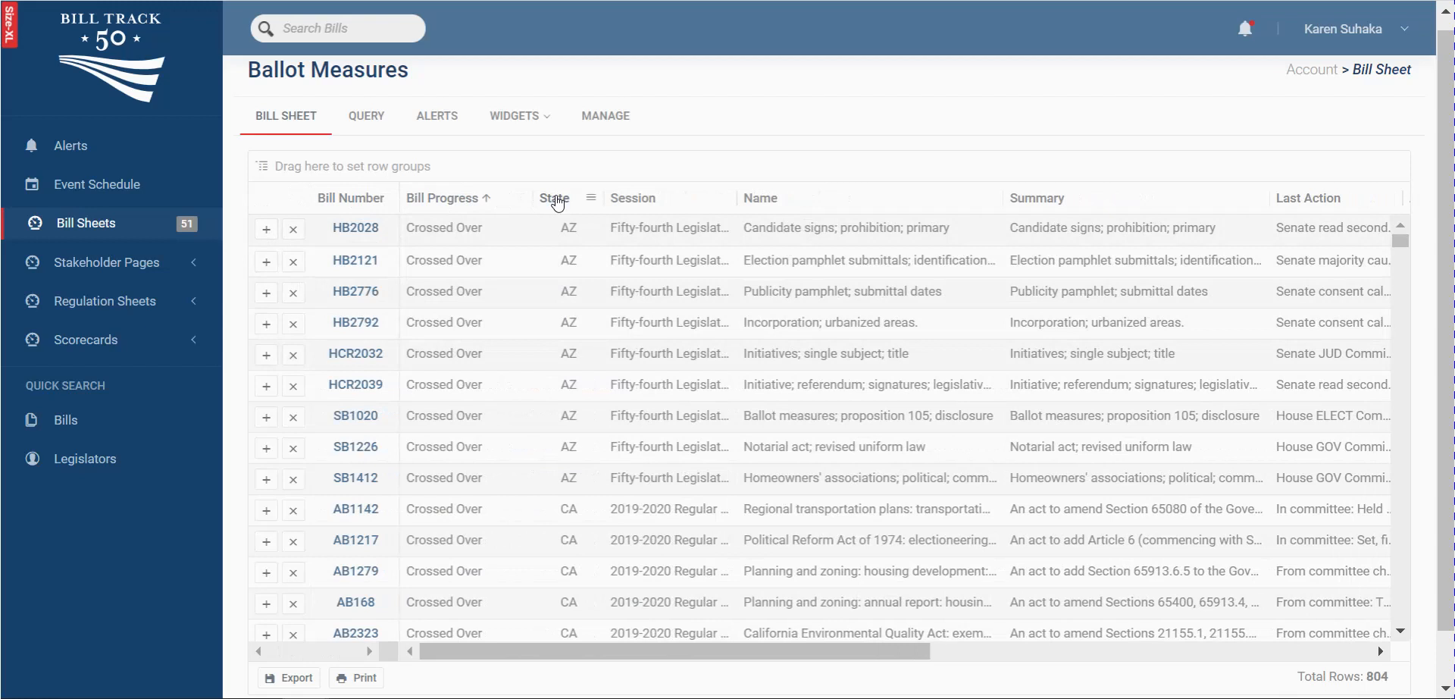
{"action": "left_click_drag", "start_coordinate": [556, 203], "coordinate": [350, 202]}
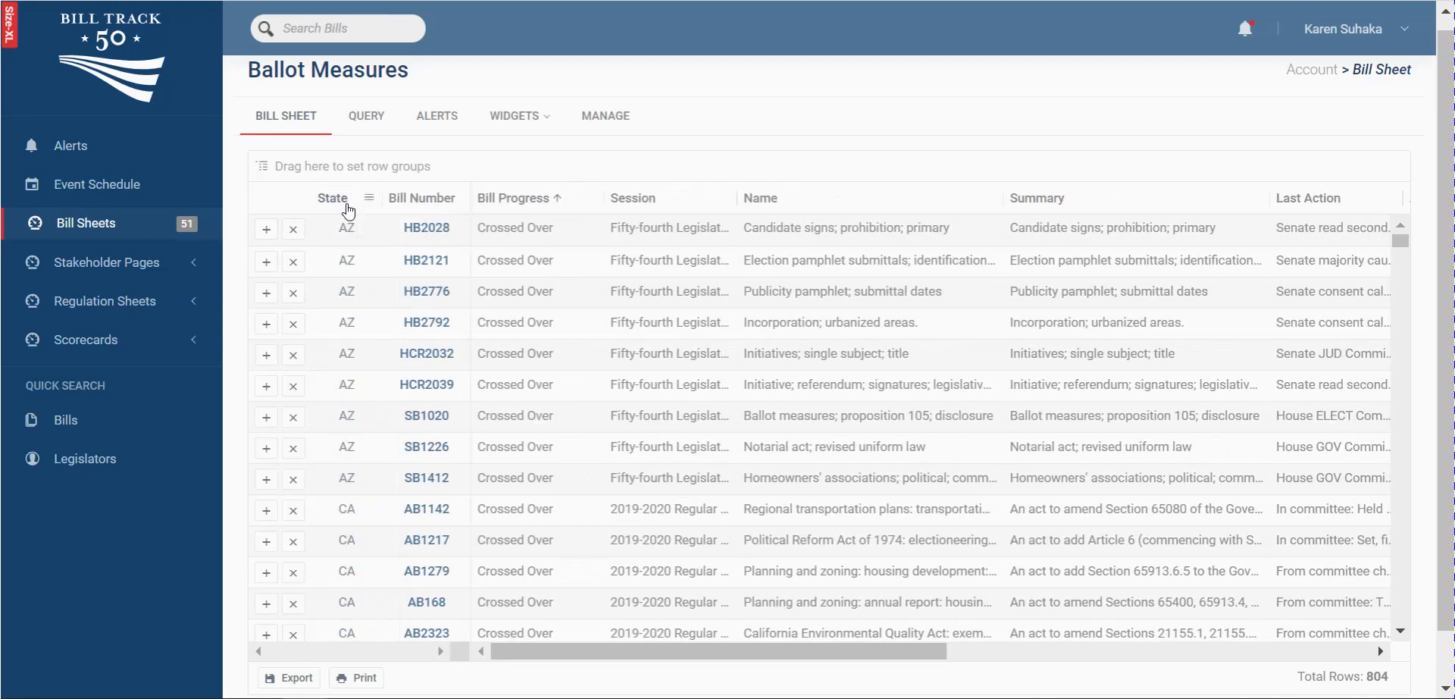
{"action": "left_click_drag", "start_coordinate": [553, 652], "coordinate": [480, 656]}
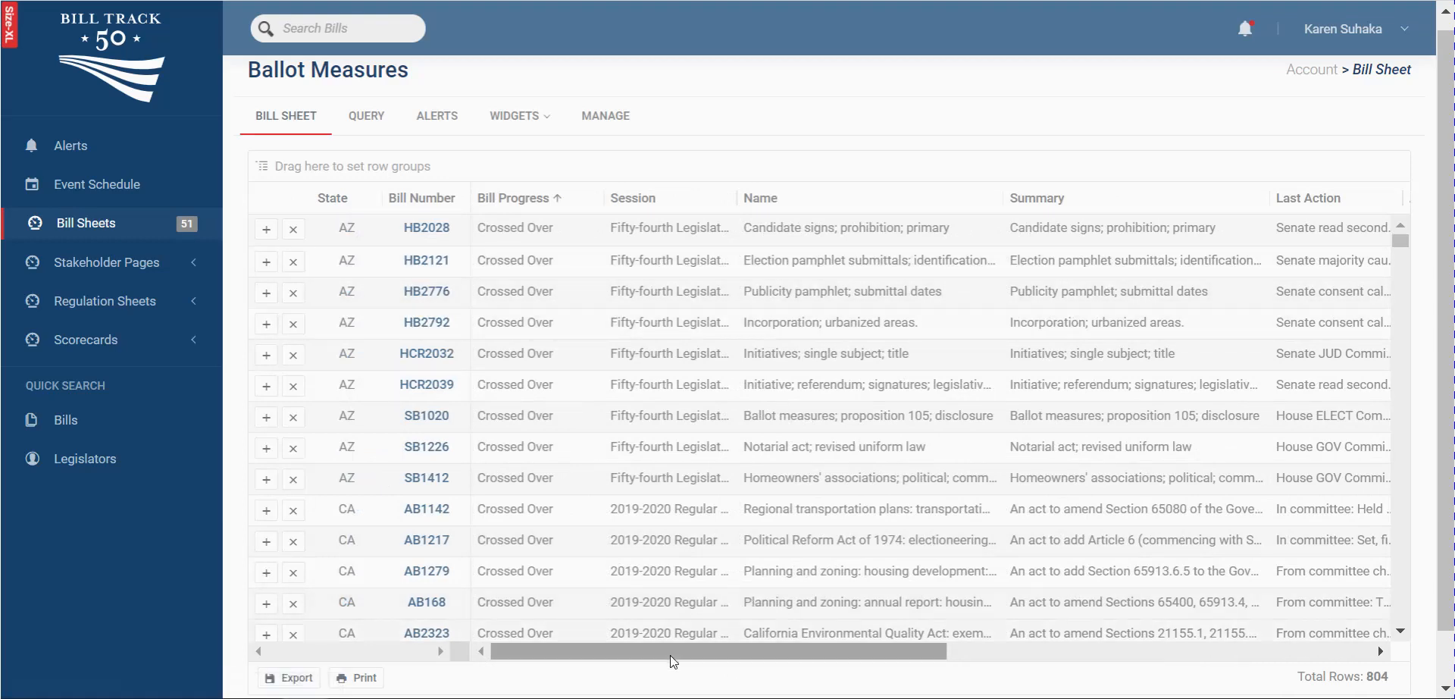
{"action": "left_click_drag", "start_coordinate": [682, 653], "coordinate": [1041, 650]}
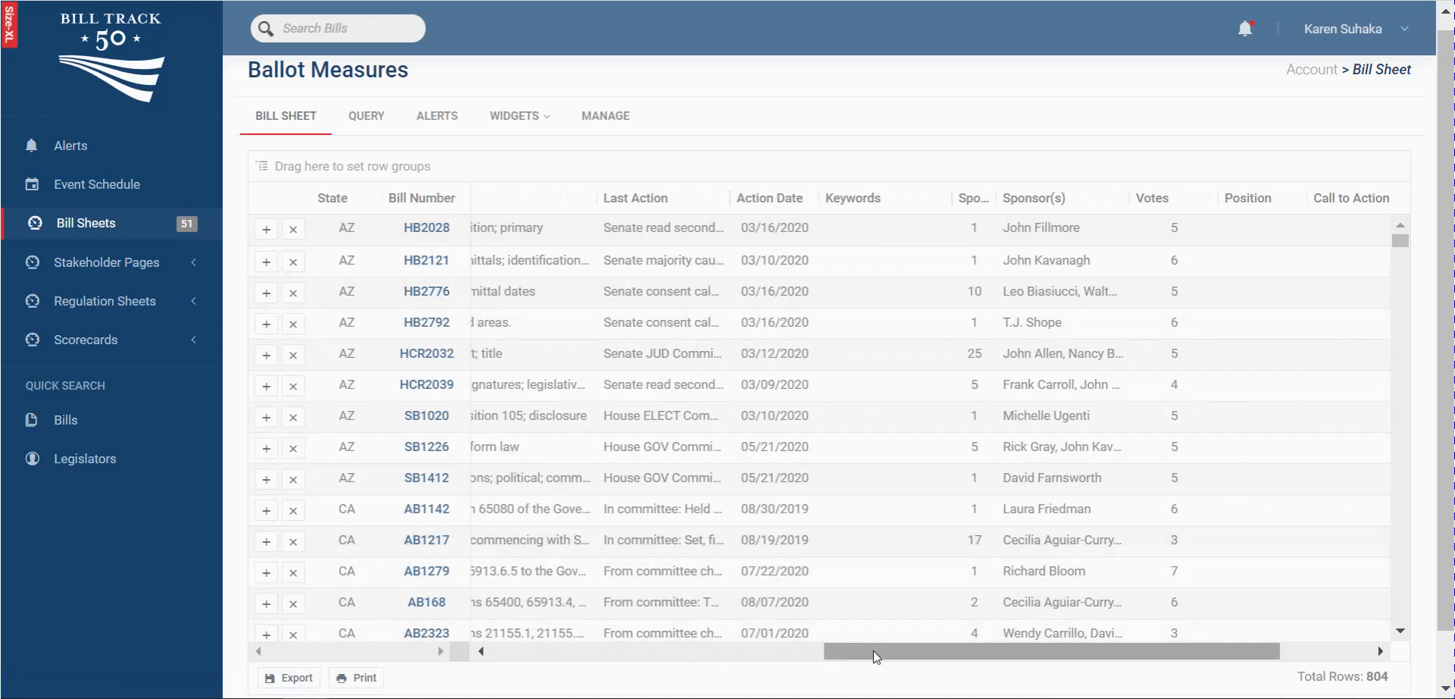
{"action": "left_click_drag", "start_coordinate": [872, 652], "coordinate": [512, 647]}
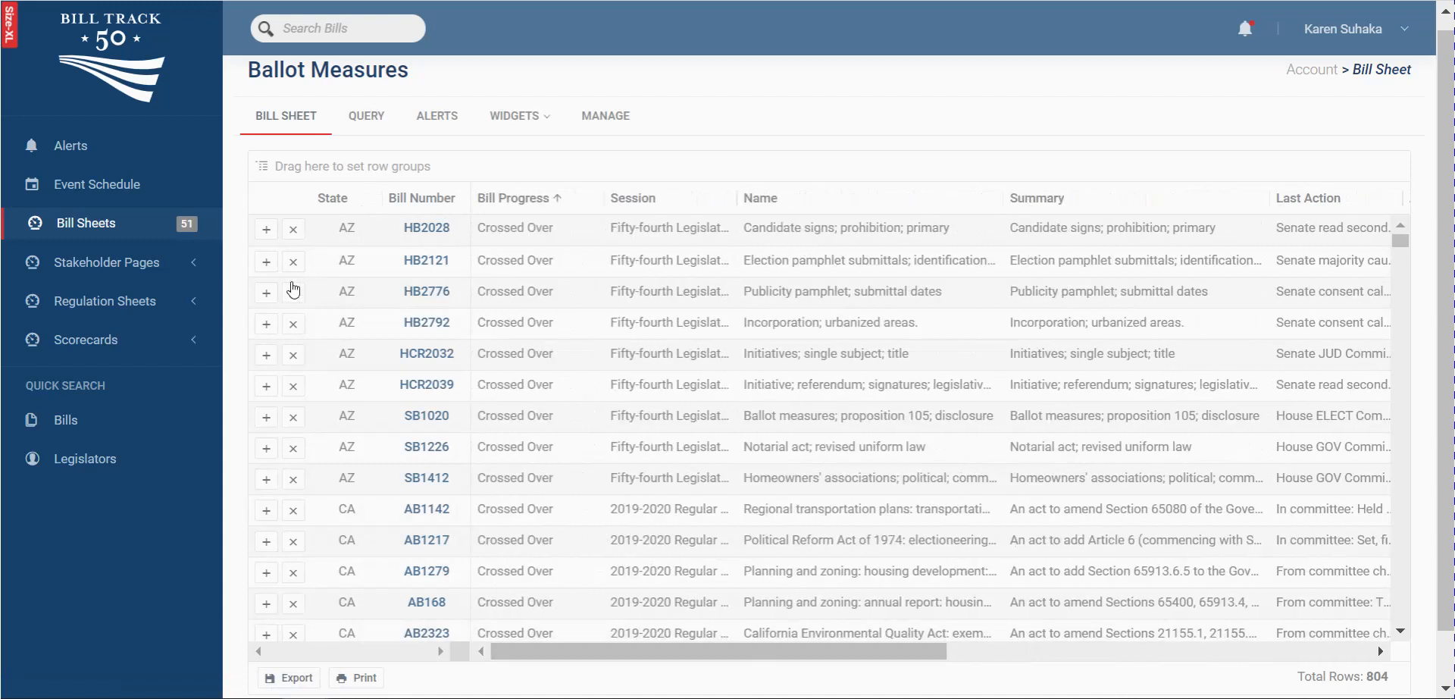